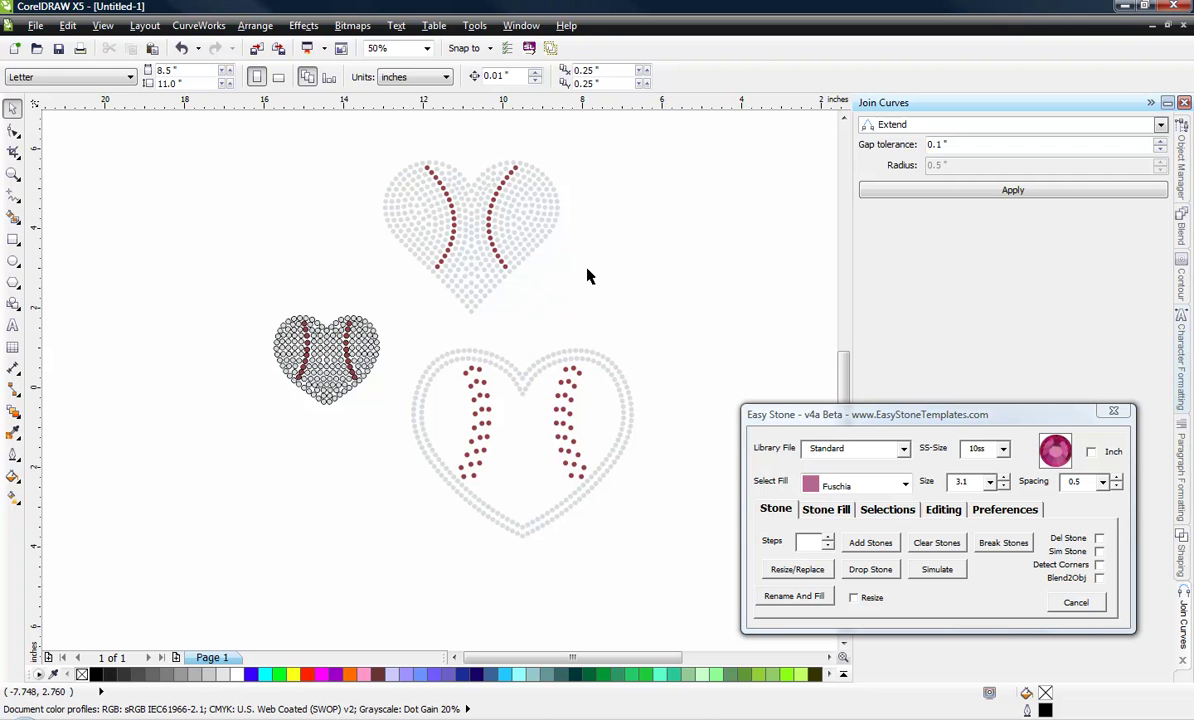
# Step: Ungroup the top baseball heart into its 439 individual stones
pyautogui.click(513, 219)
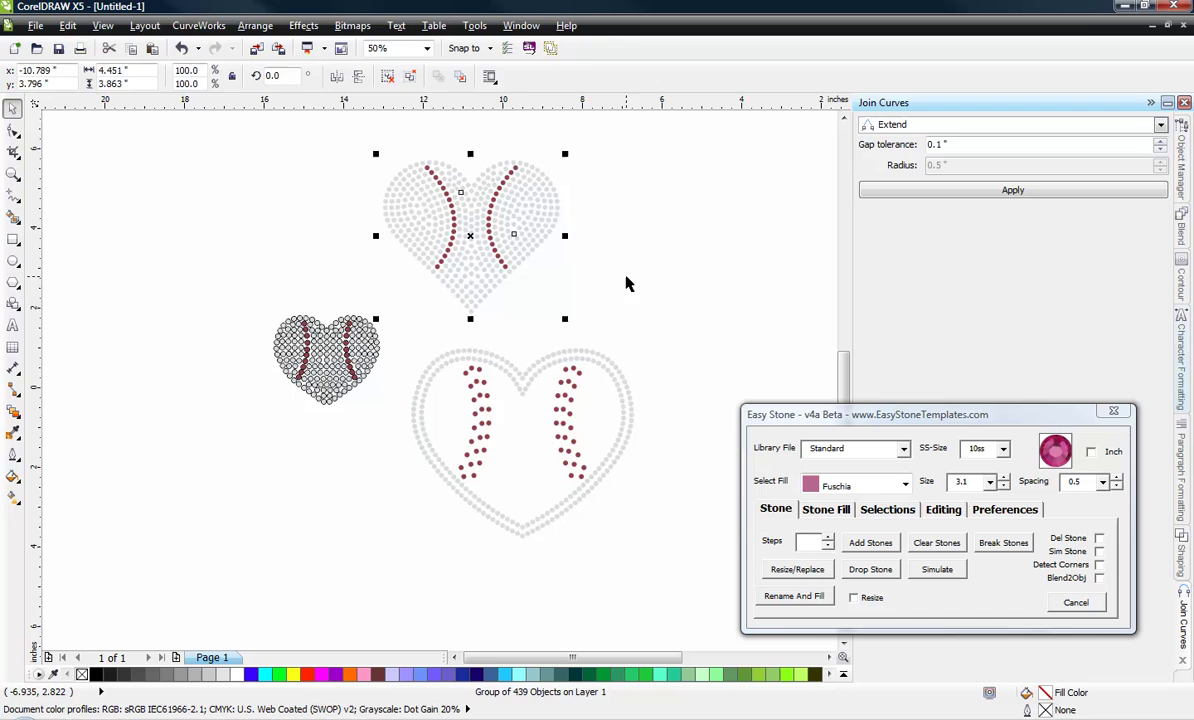
pyautogui.click(590, 263)
pyautogui.click(535, 220)
pyautogui.click(634, 283)
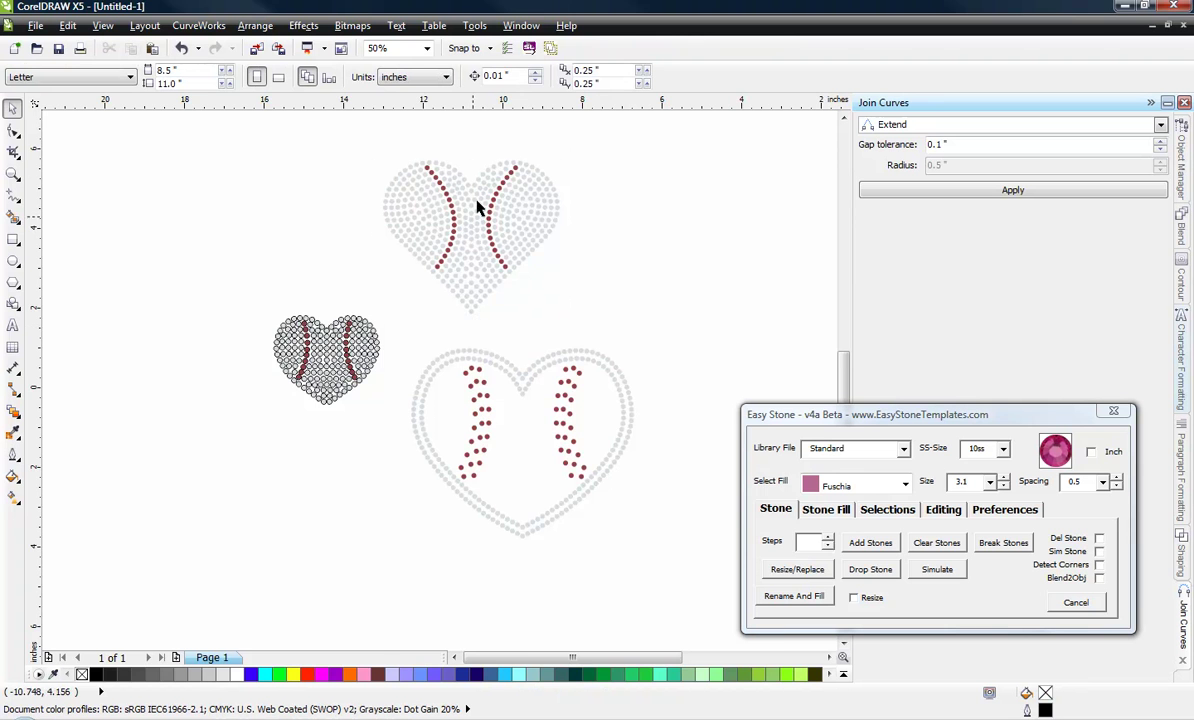
pyautogui.scroll(2, 461, 182)
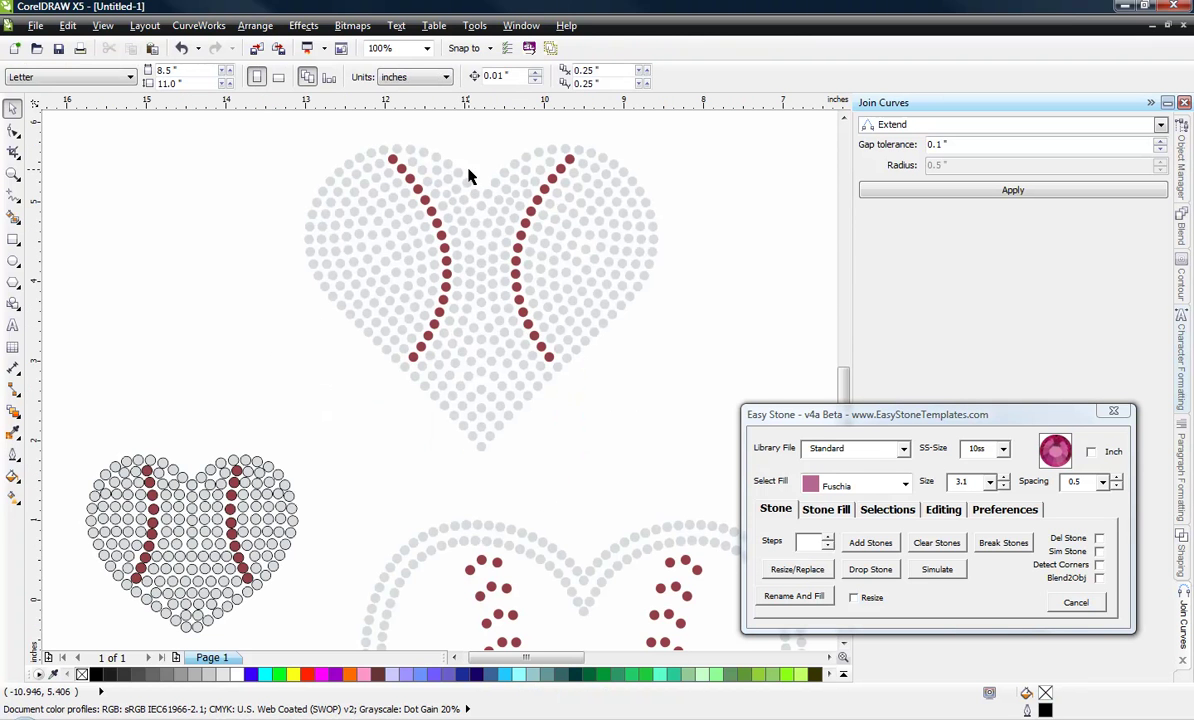
pyautogui.scroll(2, 474, 232)
pyautogui.click(479, 227)
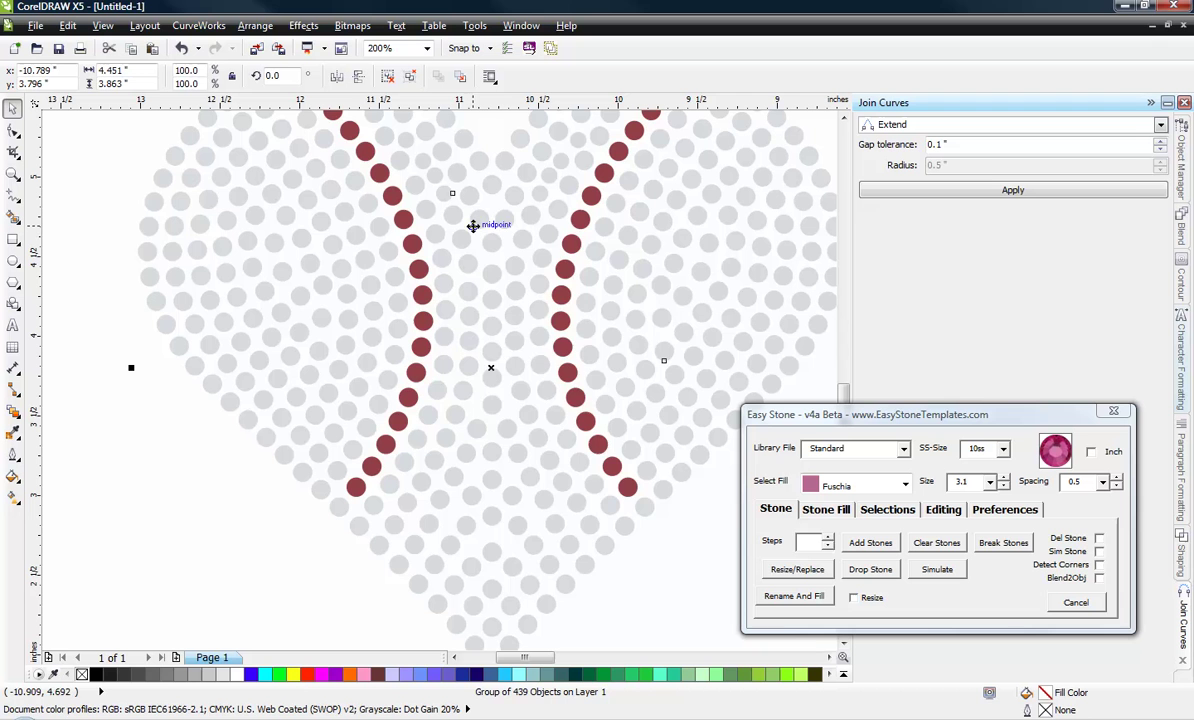
pyautogui.rightClick(483, 218)
pyautogui.click(533, 246)
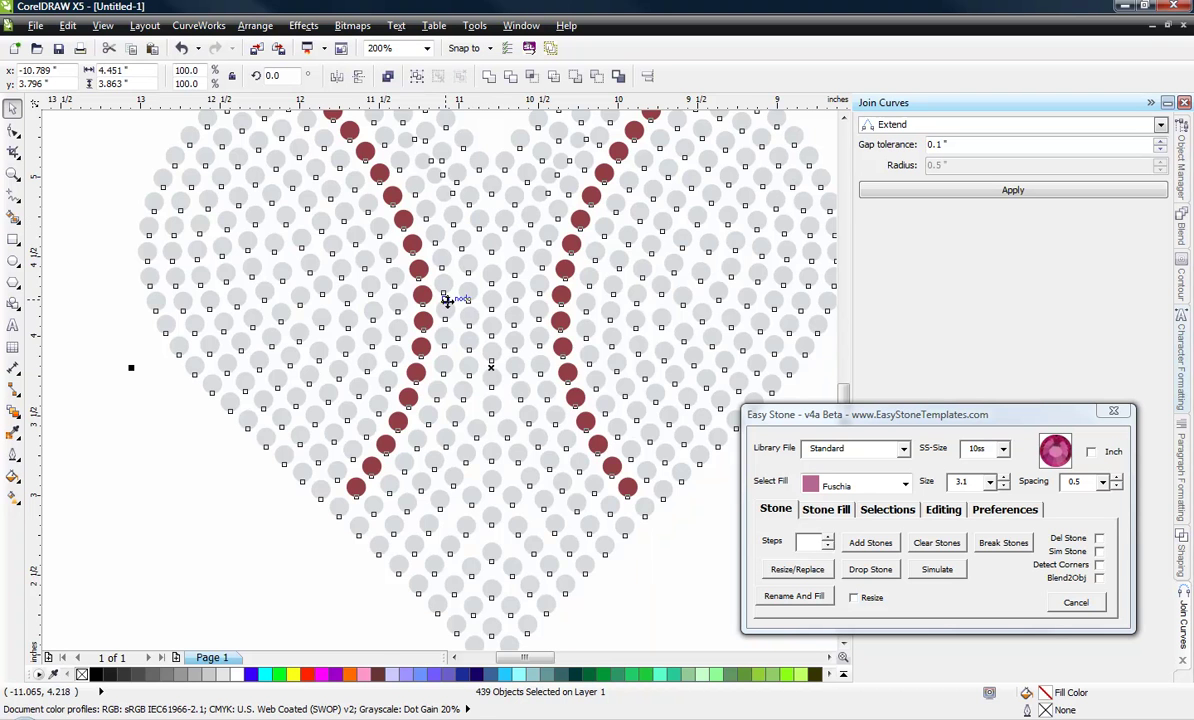
pyautogui.scroll(-2, 446, 300)
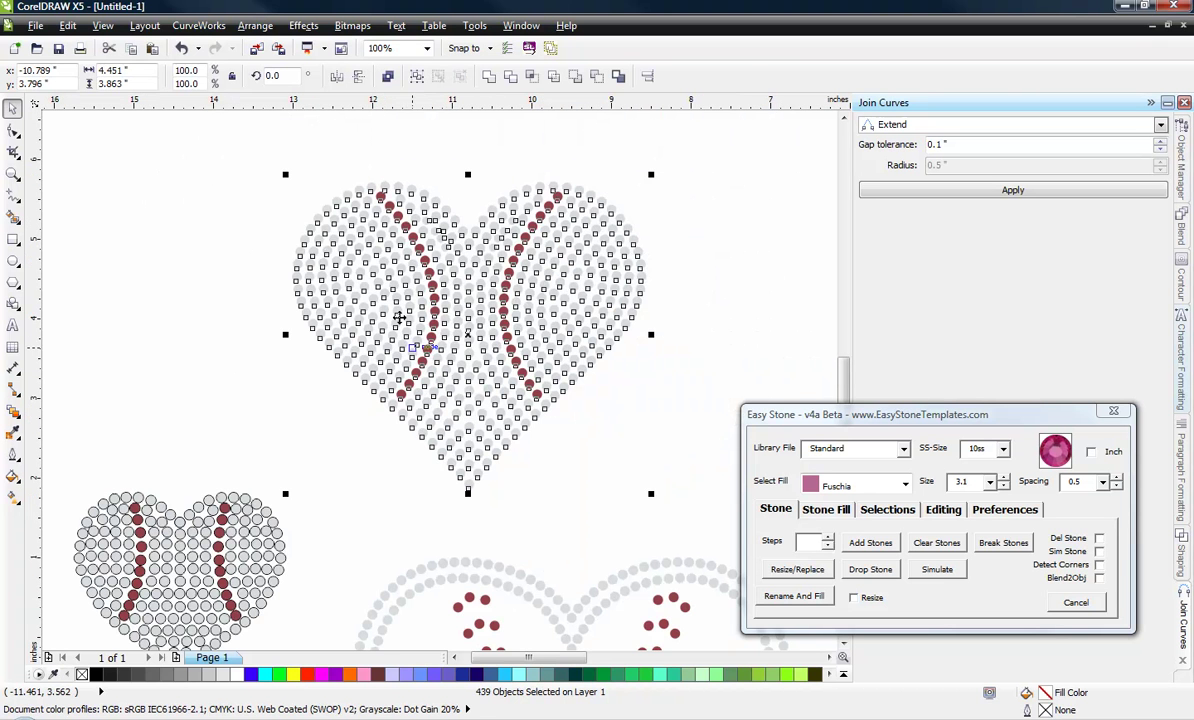
pyautogui.click(344, 470)
# Step: Switch the document units to millimetres and check that a grey stone measures 3.1 mm
pyautogui.scroll(3, 443, 208)
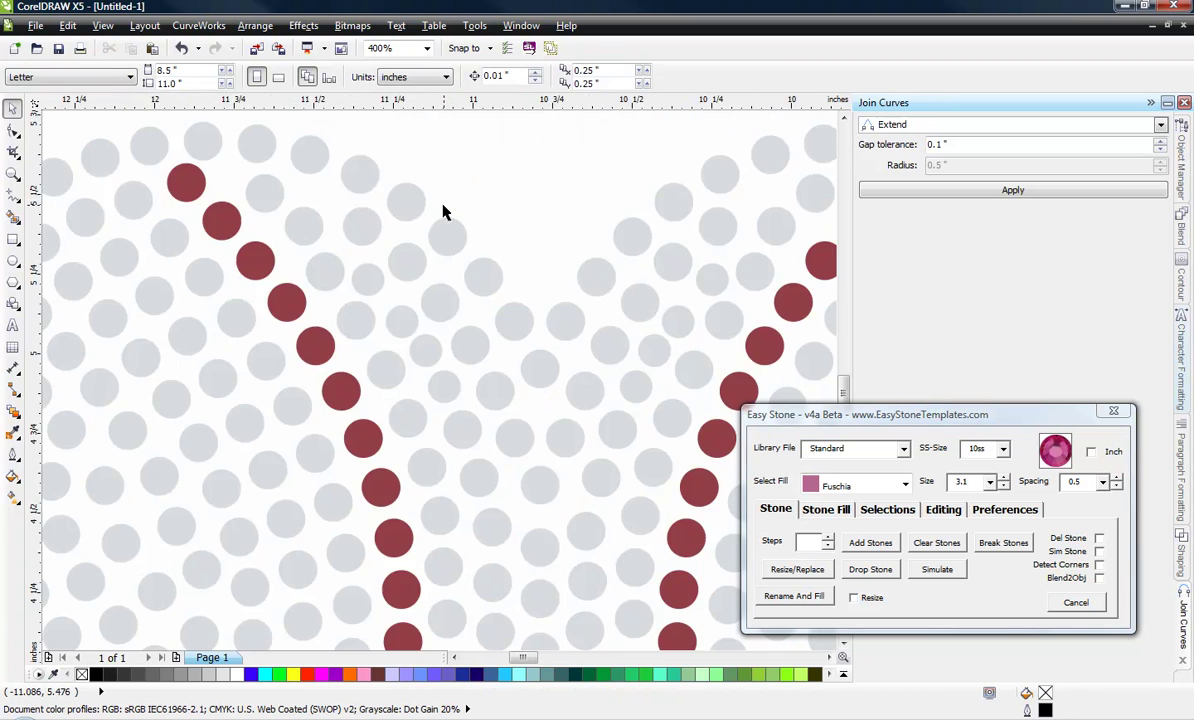
pyautogui.click(448, 271)
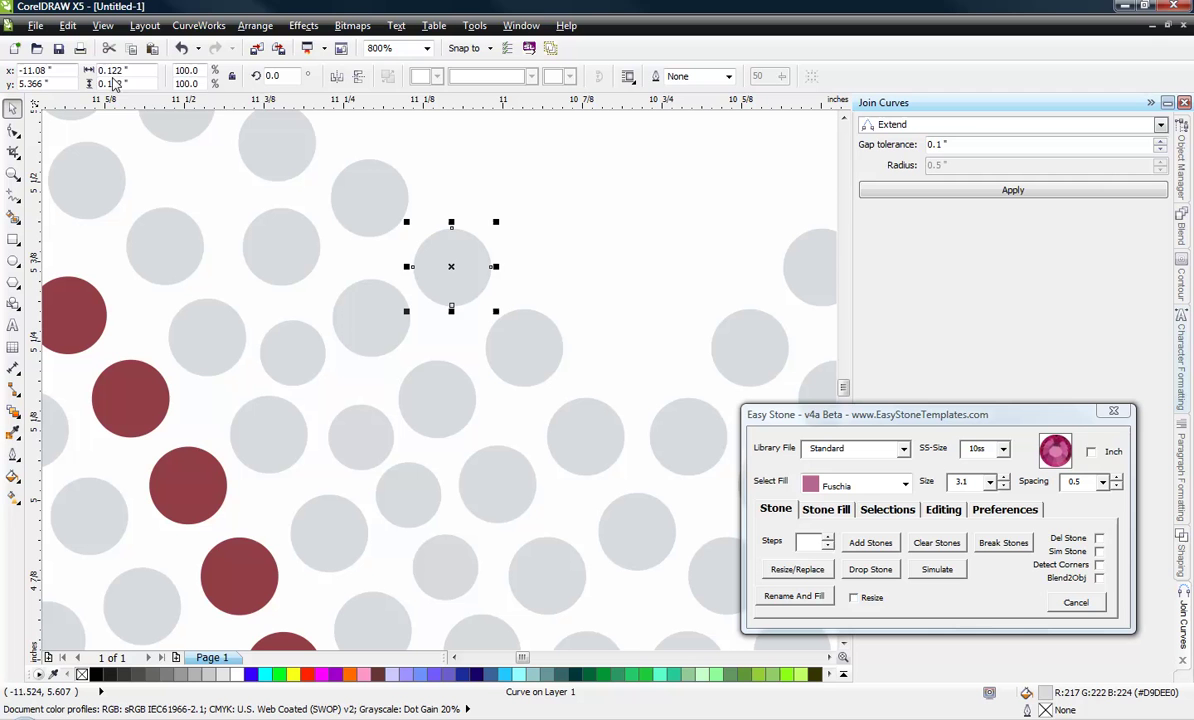
pyautogui.click(509, 168)
pyautogui.click(412, 78)
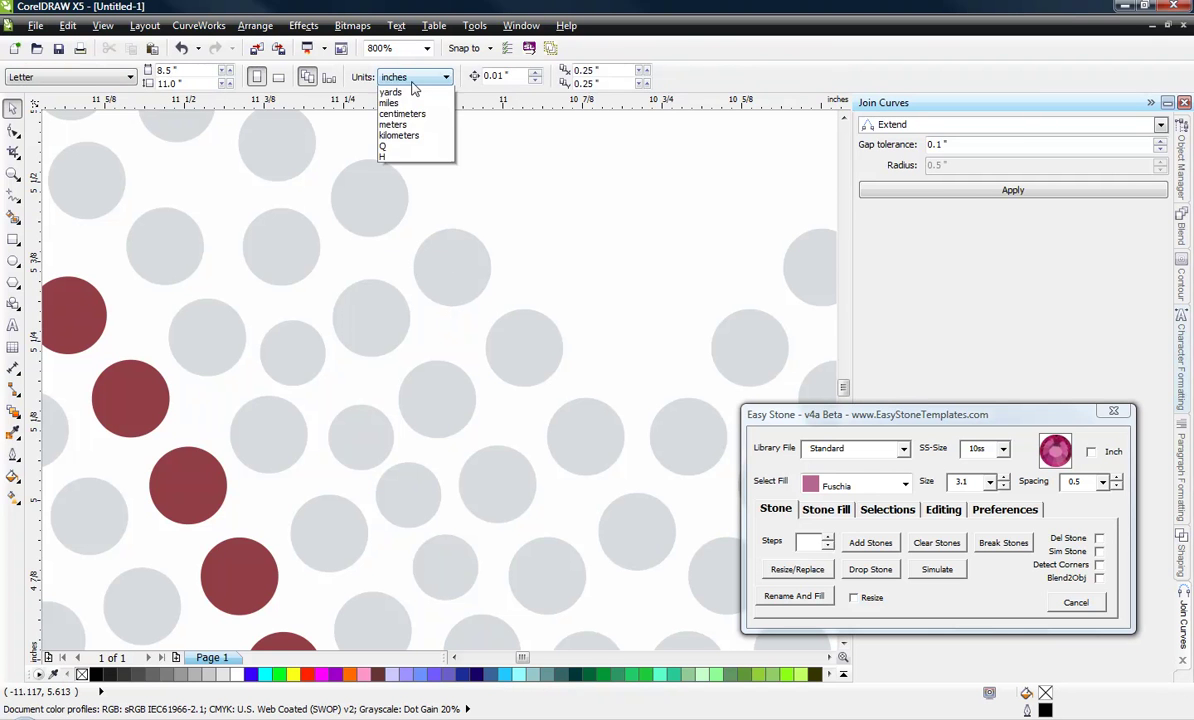
pyautogui.click(399, 103)
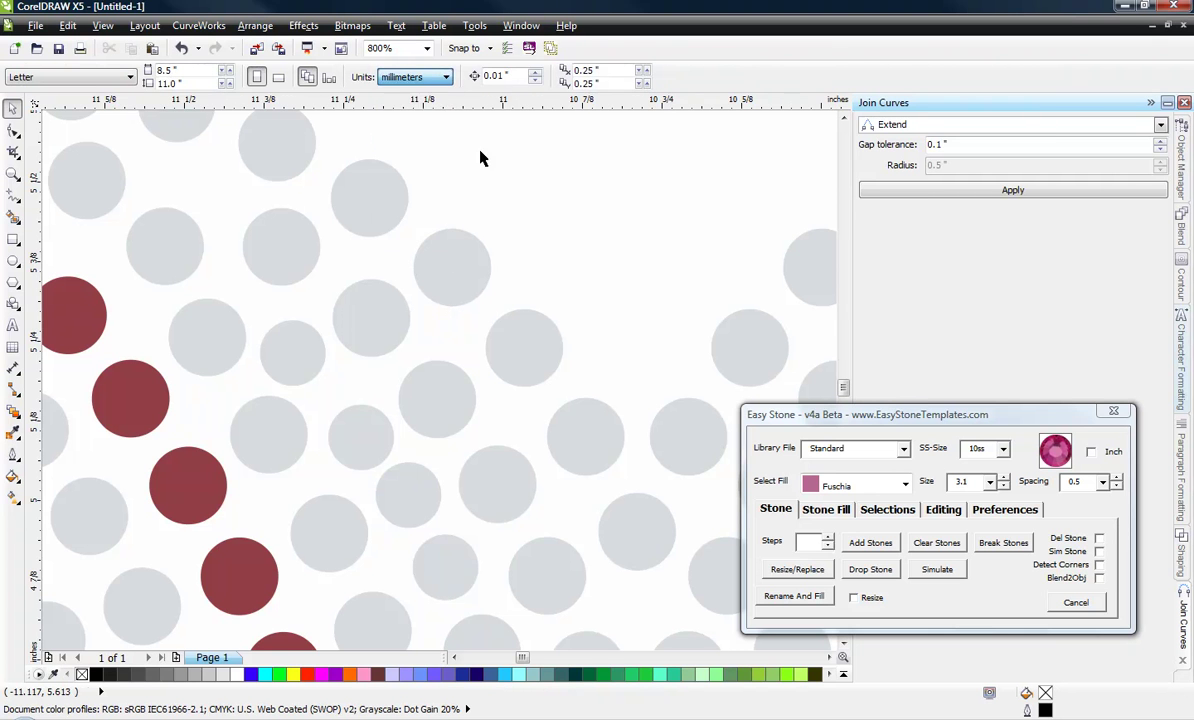
pyautogui.click(445, 256)
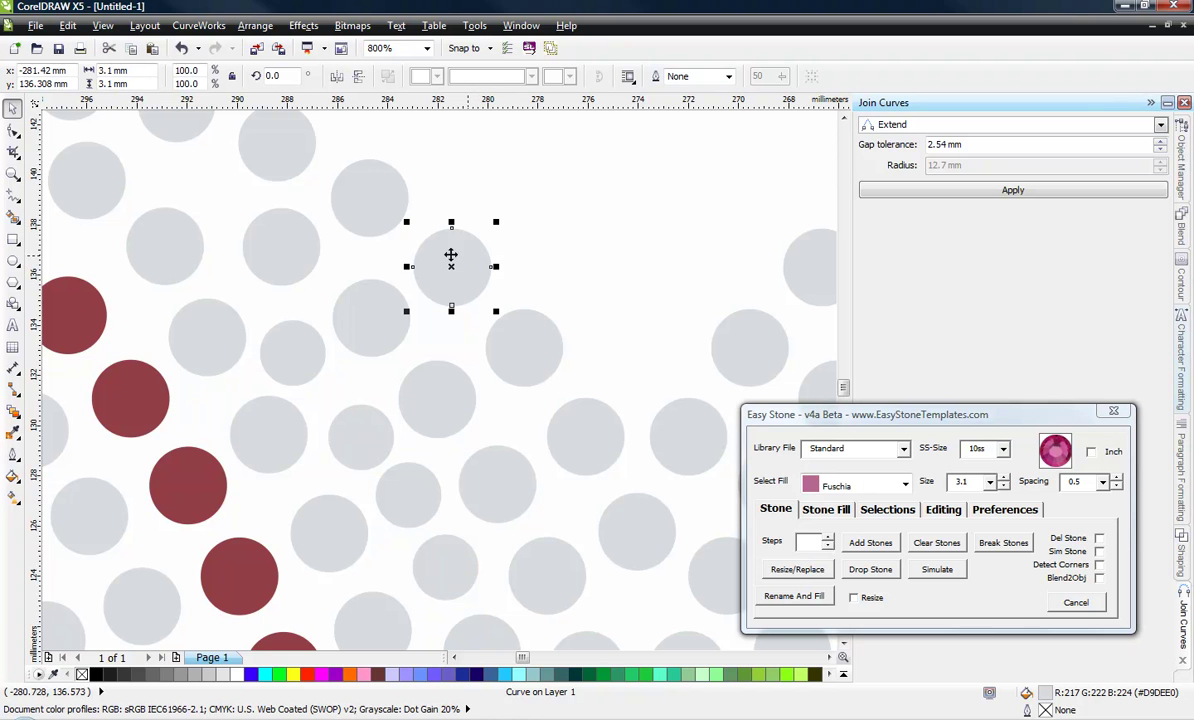
# Step: Try a 3.3 mm width on one stone, then undo the change
pyautogui.click(134, 72)
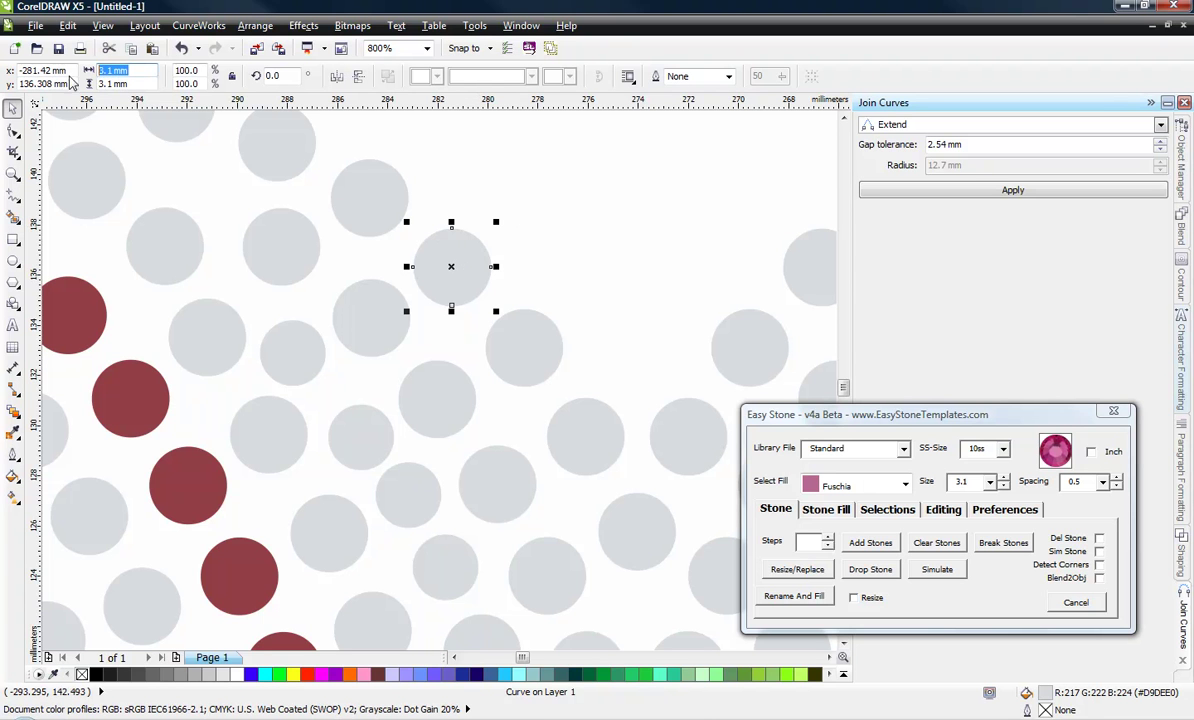
pyautogui.write('3.3')
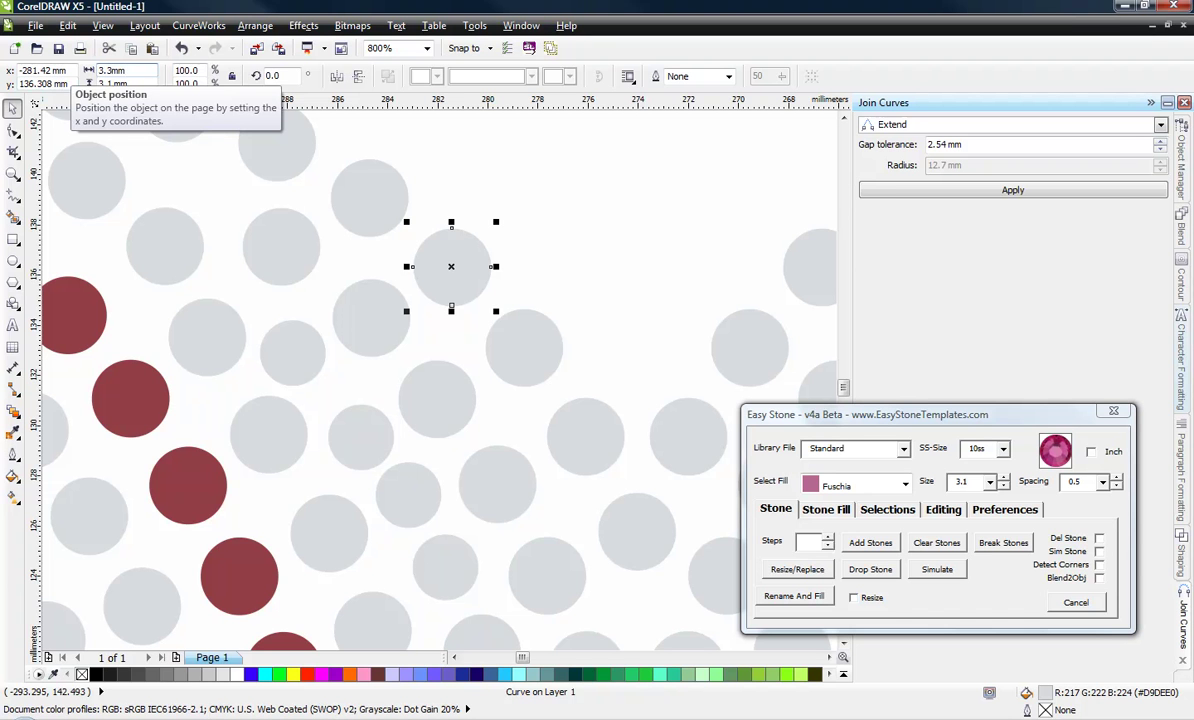
pyautogui.press('Return')
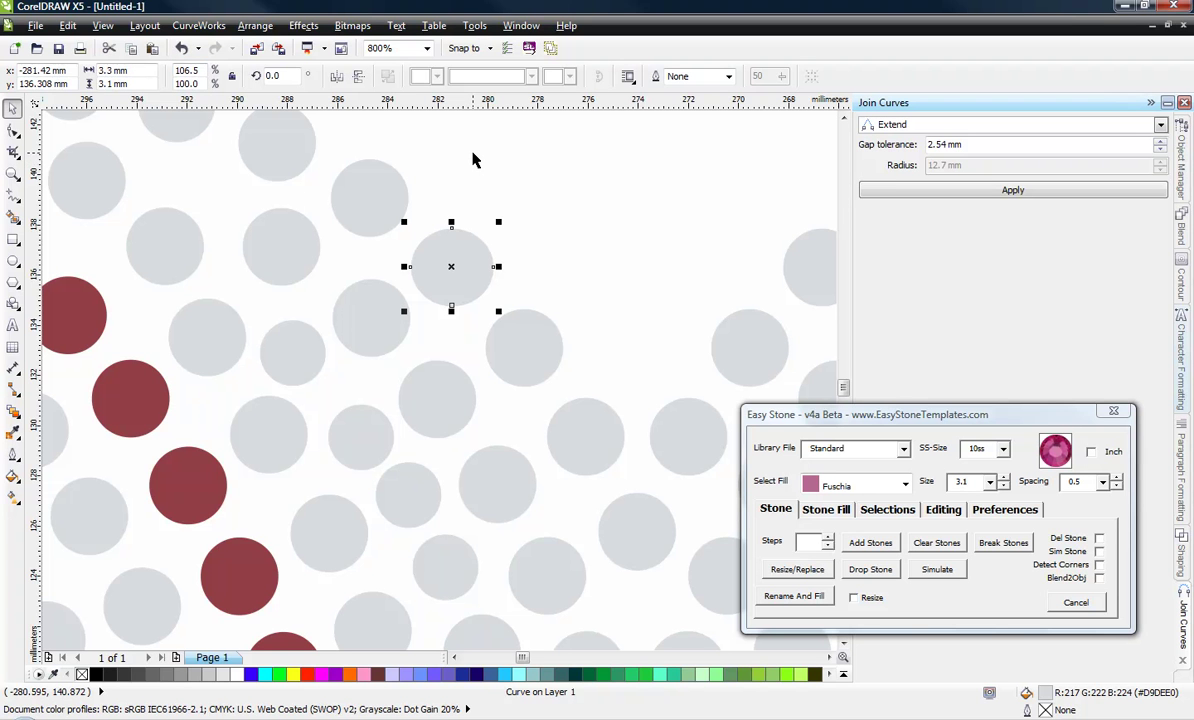
pyautogui.hotkey('ctrl', 'z')
# Step: Scale all of the top heart's stones to 106.5%, about 120.4 × 104.5 mm
pyautogui.click(517, 197)
pyautogui.scroll(-2, 497, 195)
pyautogui.scroll(-1, 476, 193)
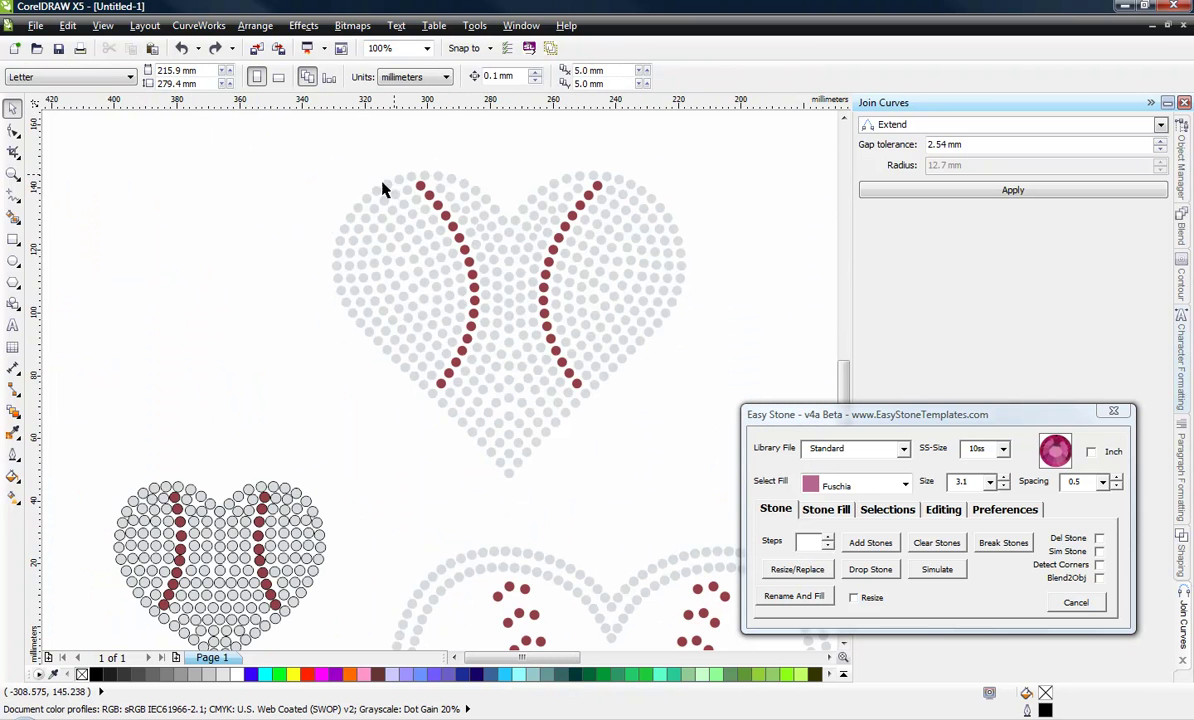
pyautogui.moveTo(281, 145); pyautogui.dragTo(722, 491)
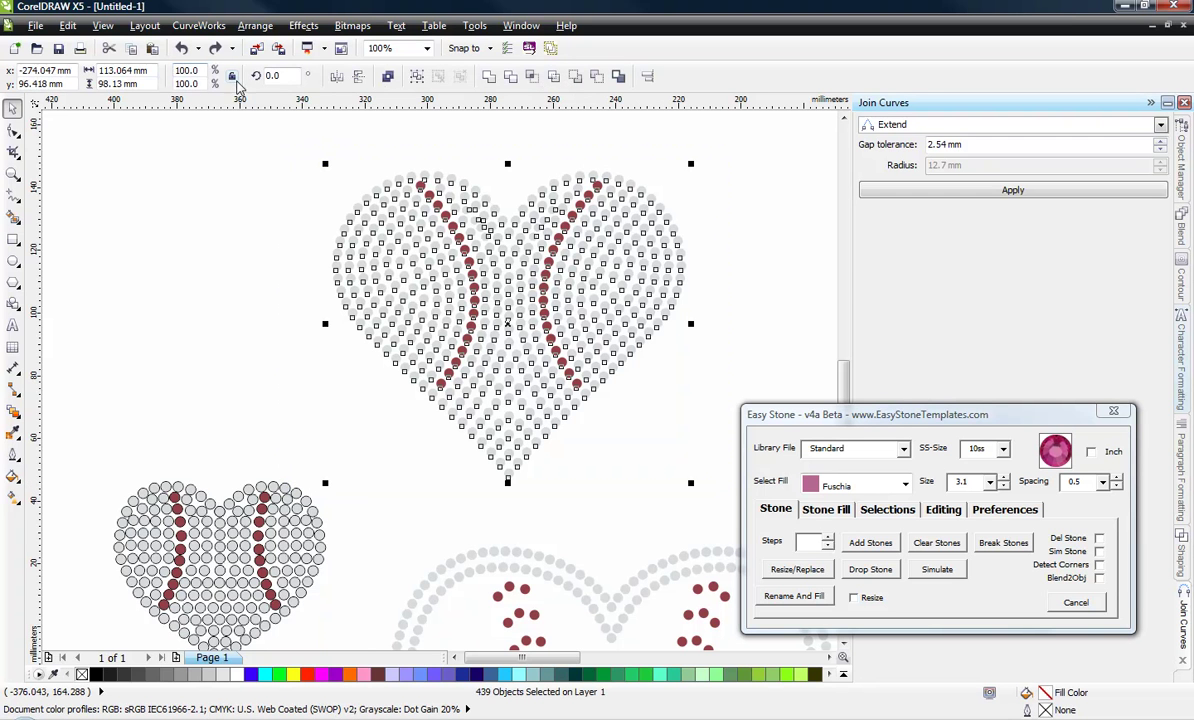
pyautogui.moveTo(190, 70); pyautogui.dragTo(154, 70)
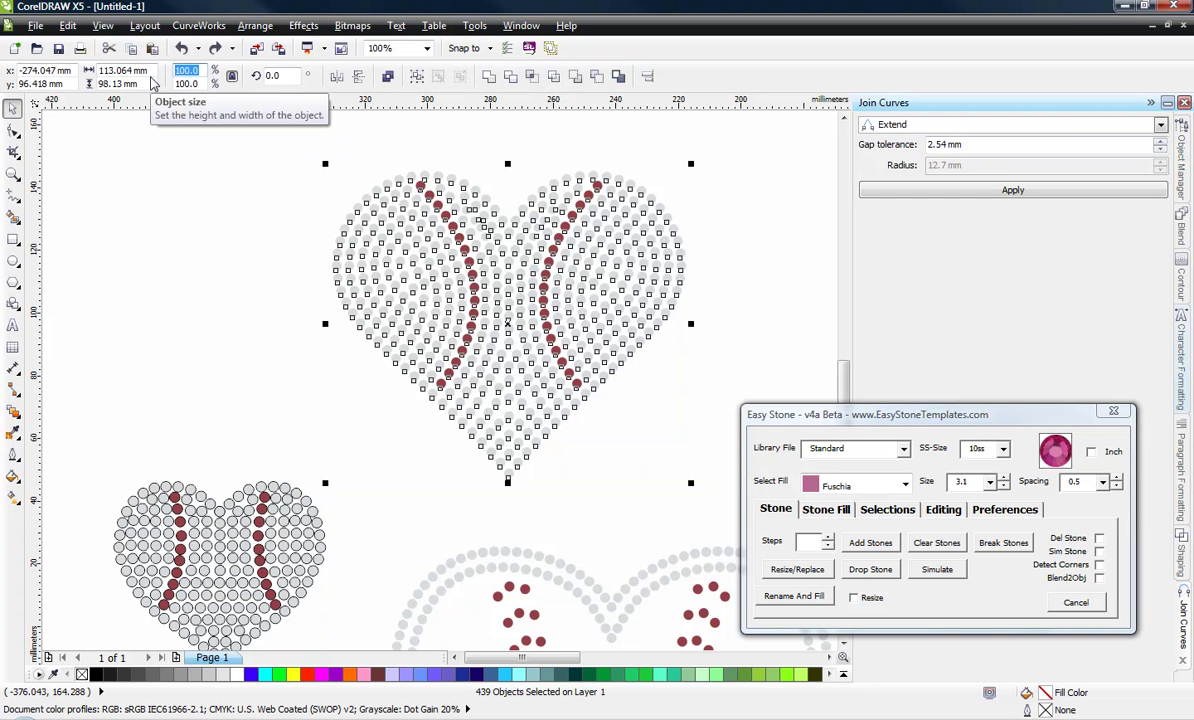
pyautogui.write('16')
pyautogui.press('Return')
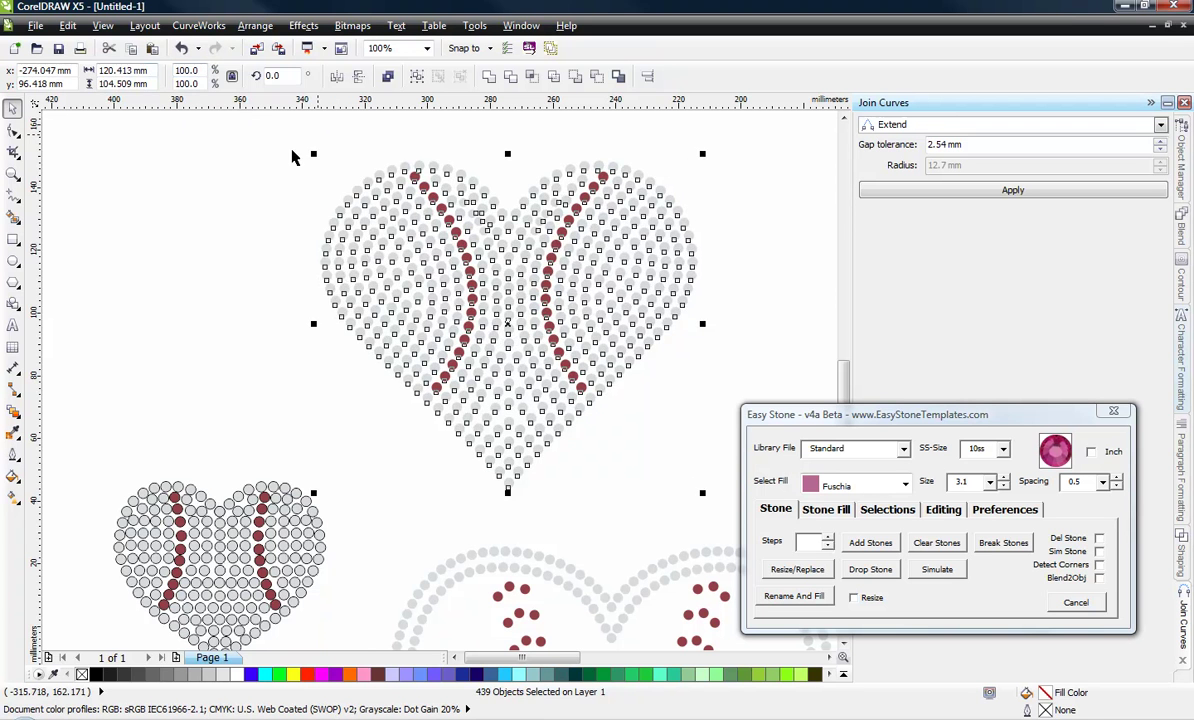
pyautogui.click(258, 150)
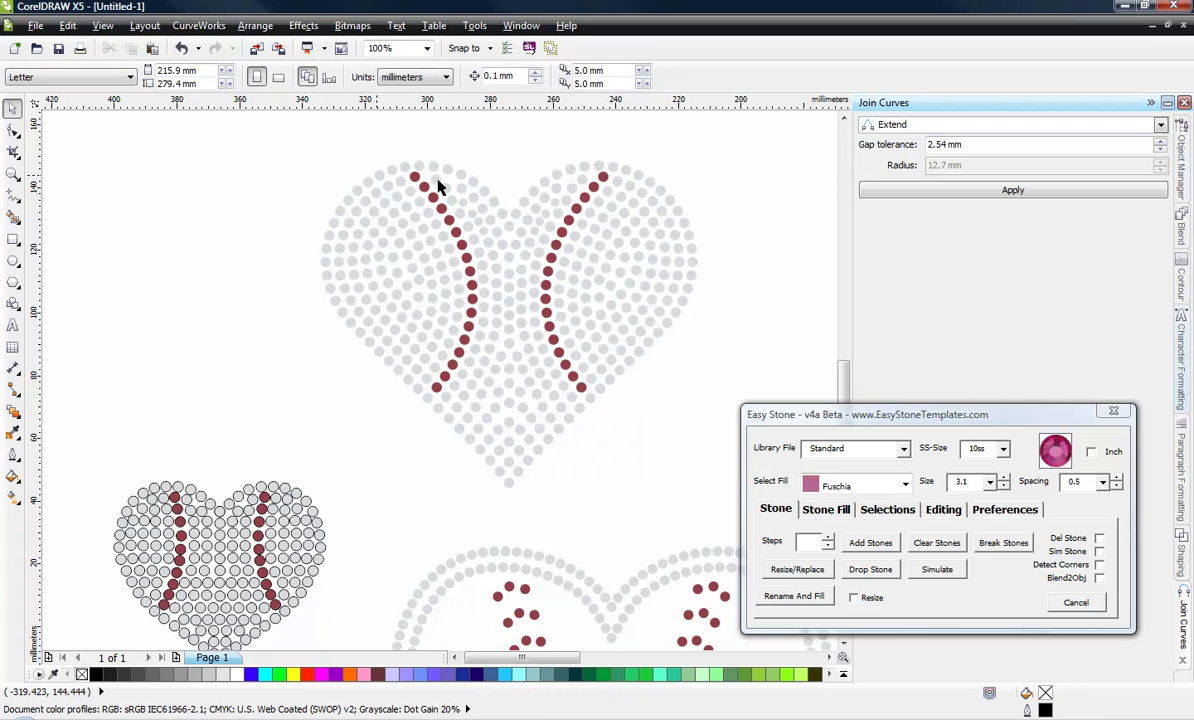
pyautogui.scroll(2, 485, 289)
pyautogui.click(484, 280)
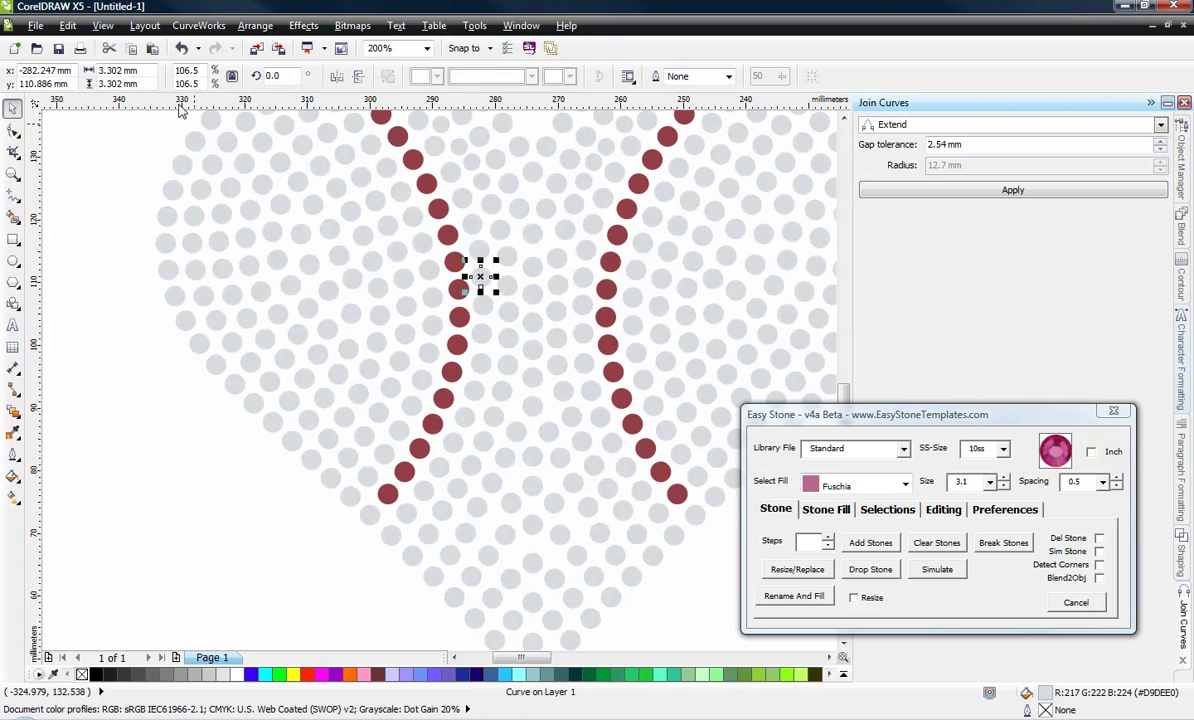
pyautogui.click(340, 272)
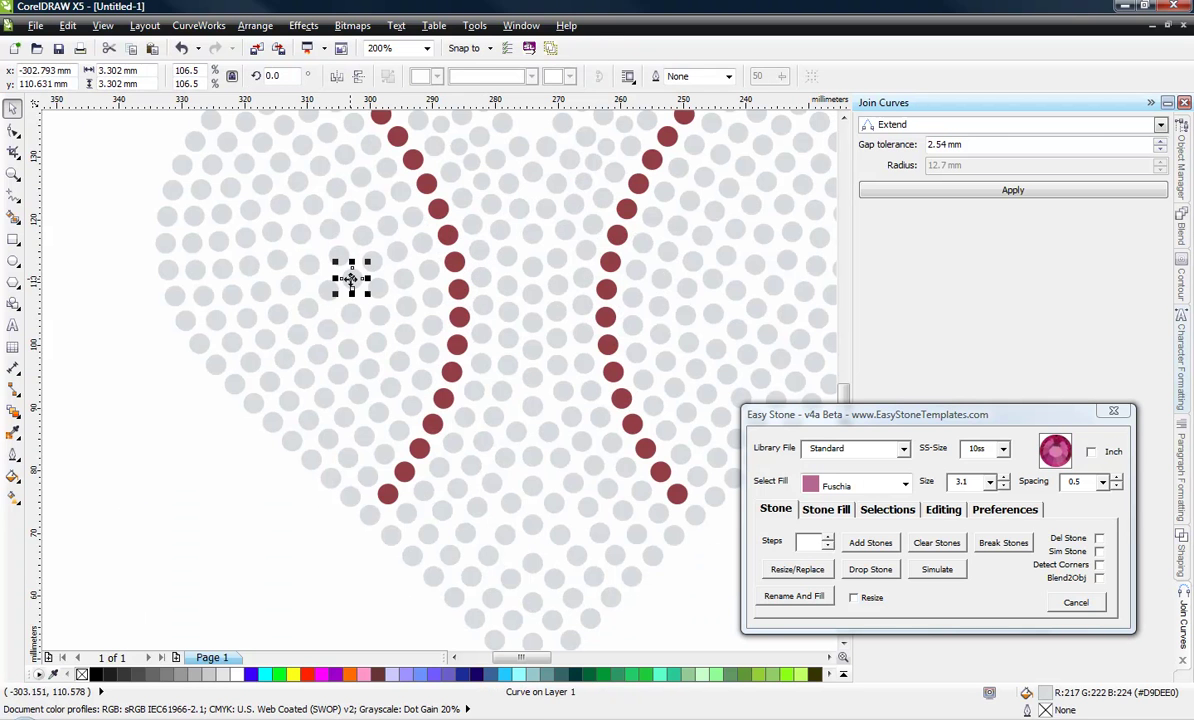
pyautogui.click(242, 332)
pyautogui.click(265, 339)
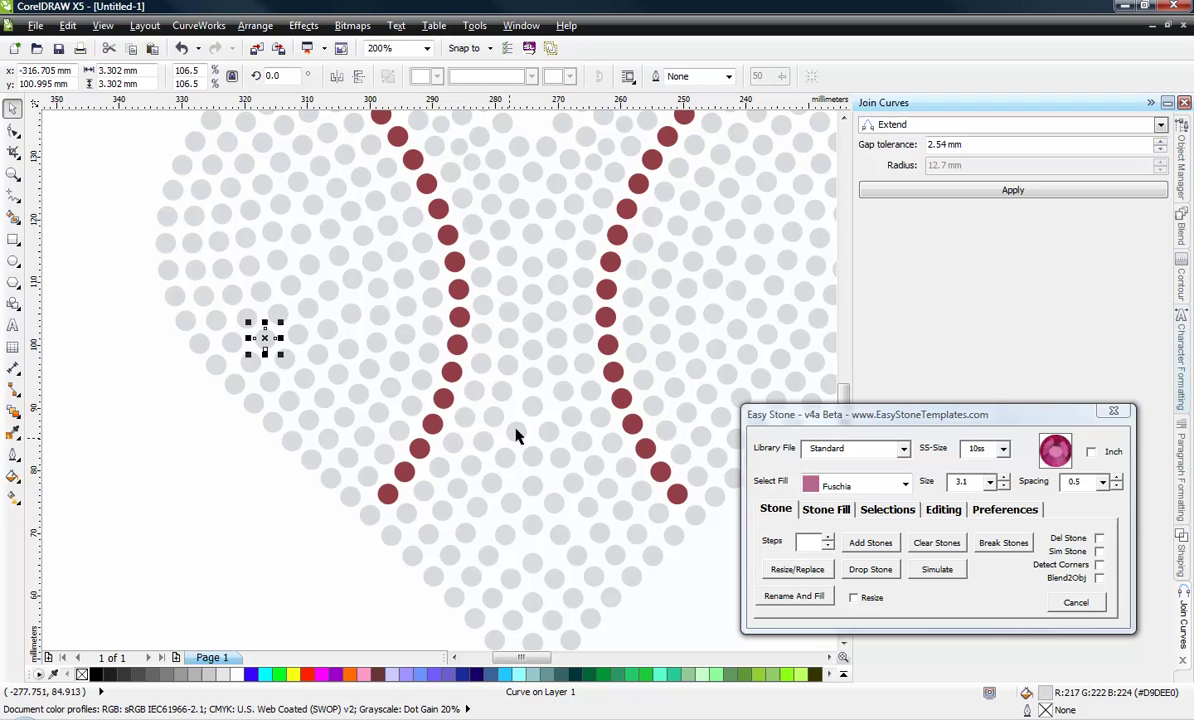
pyautogui.click(622, 400)
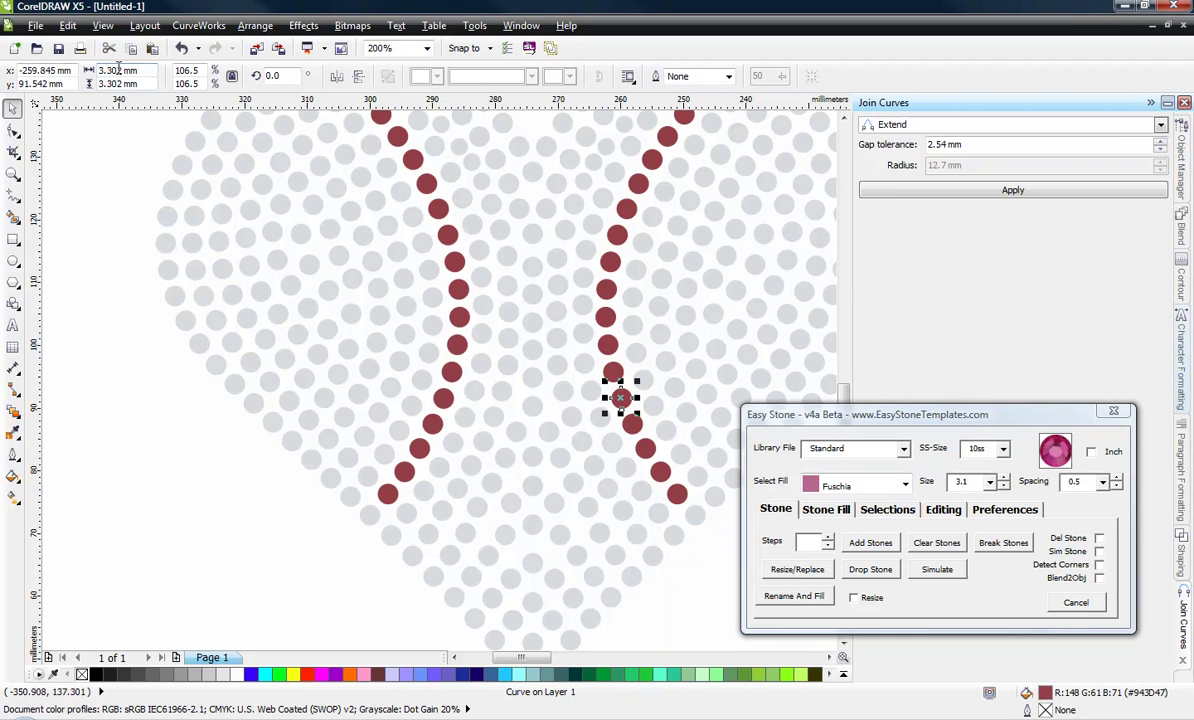
pyautogui.click(556, 366)
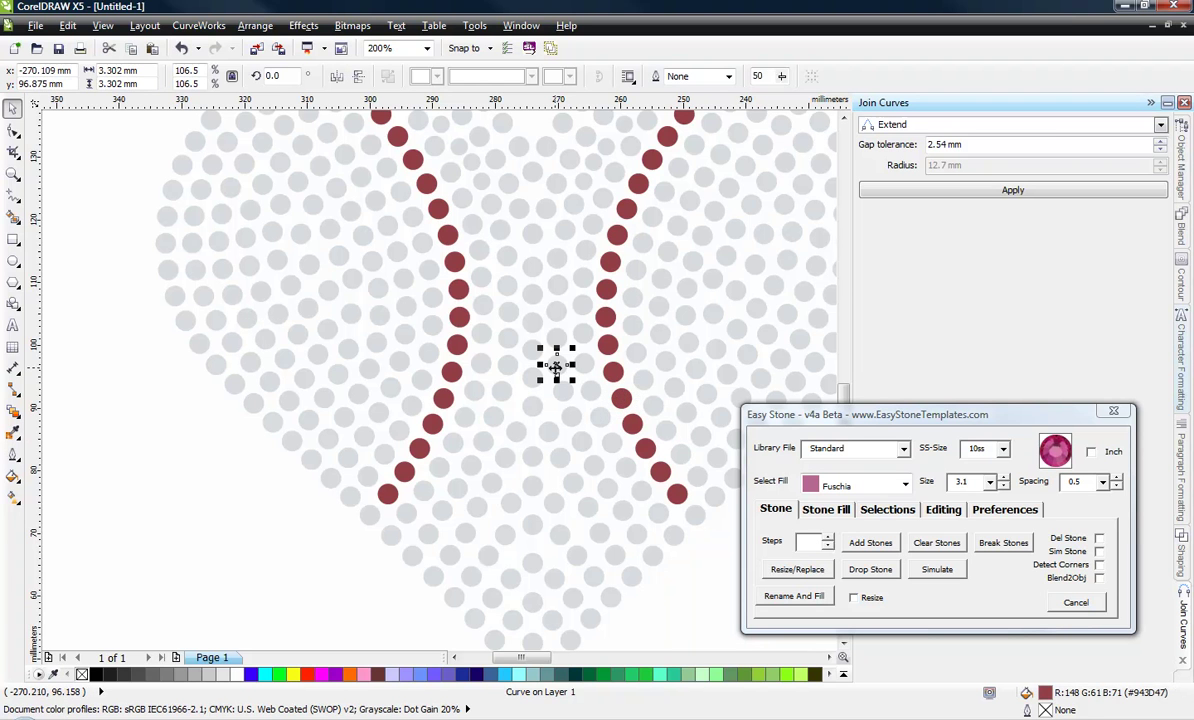
pyautogui.click(349, 496)
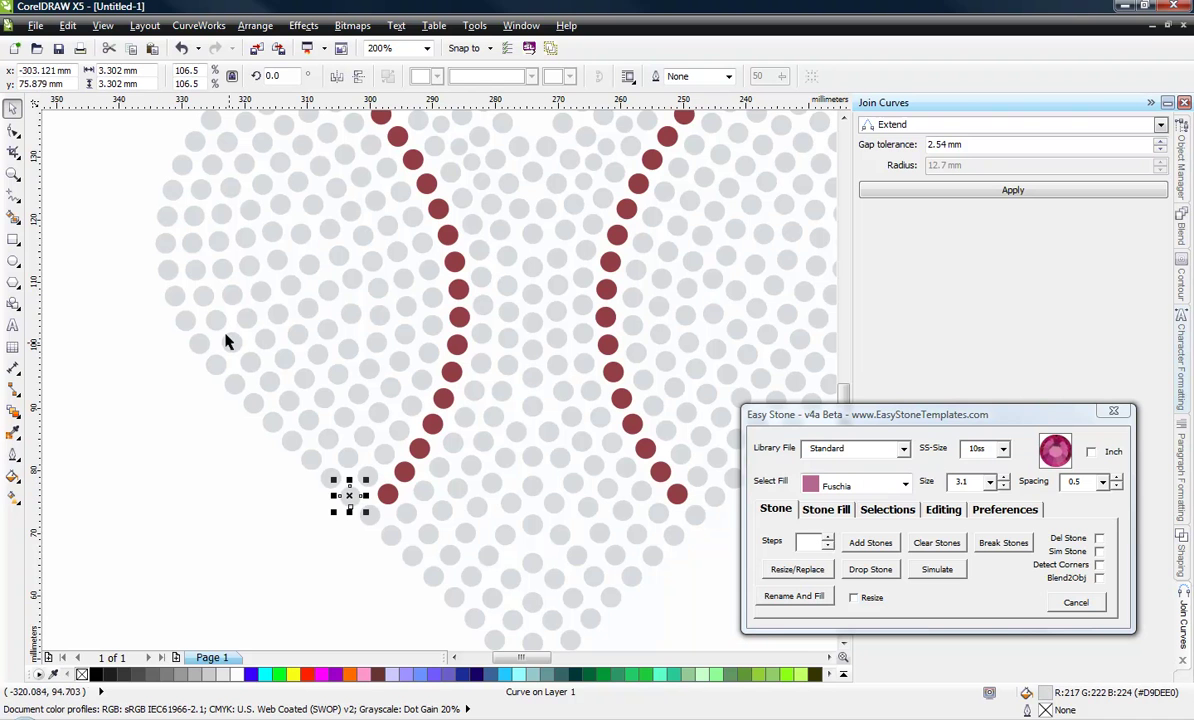
pyautogui.click(231, 341)
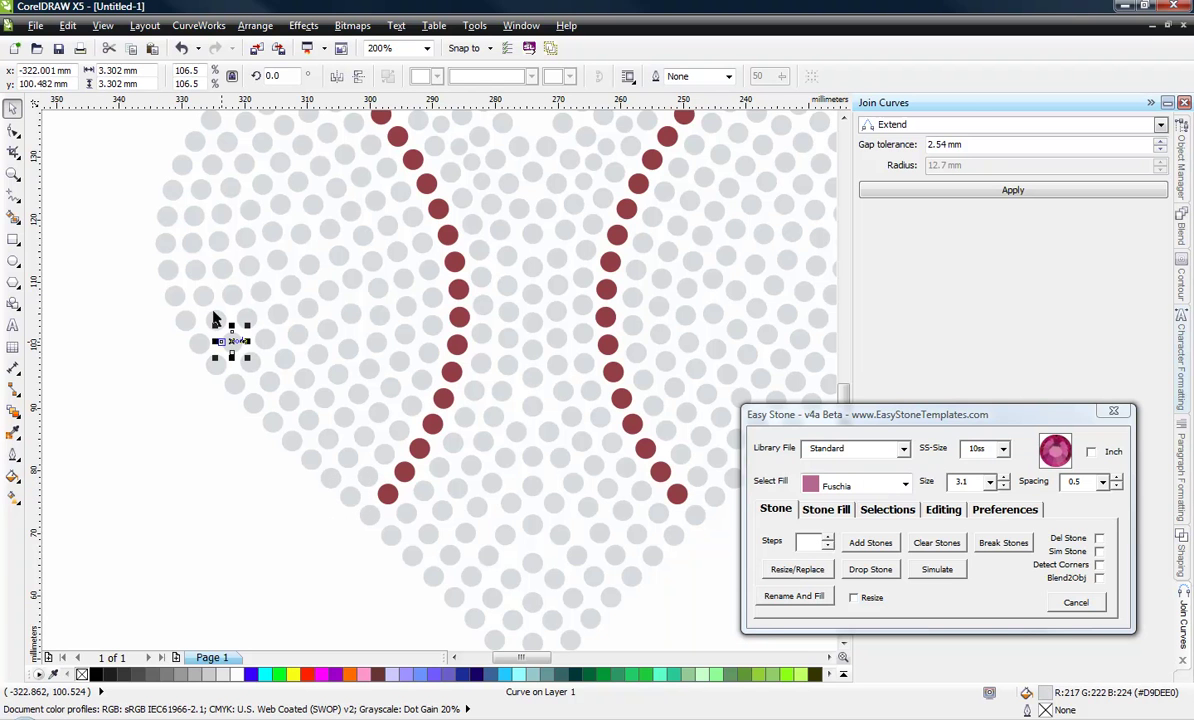
pyautogui.click(191, 212)
pyautogui.click(120, 320)
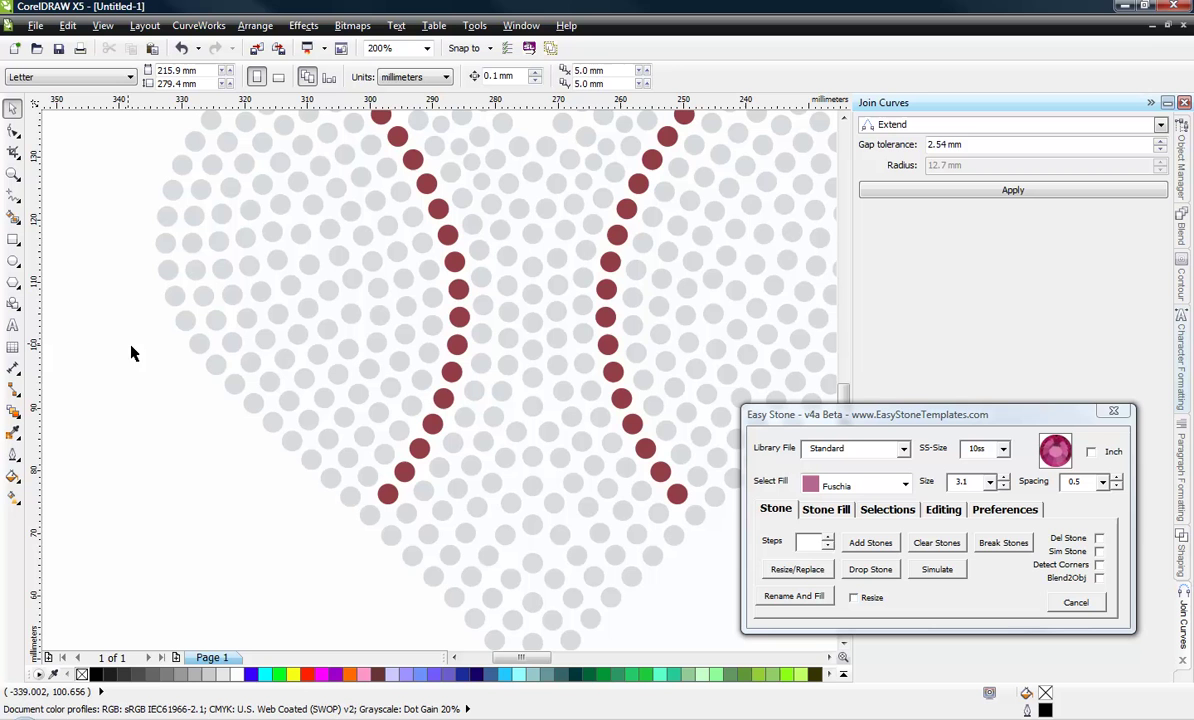
pyautogui.scroll(-2, 230, 405)
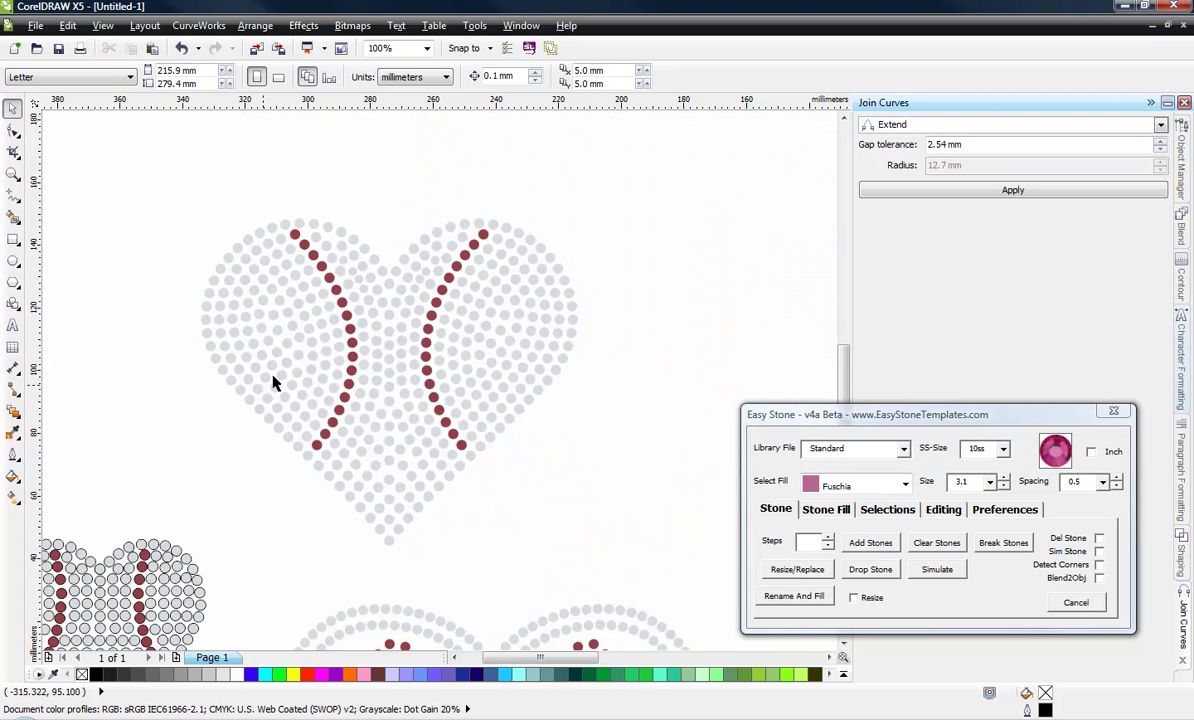
pyautogui.scroll(2, 340, 295)
pyautogui.scroll(1, 352, 285)
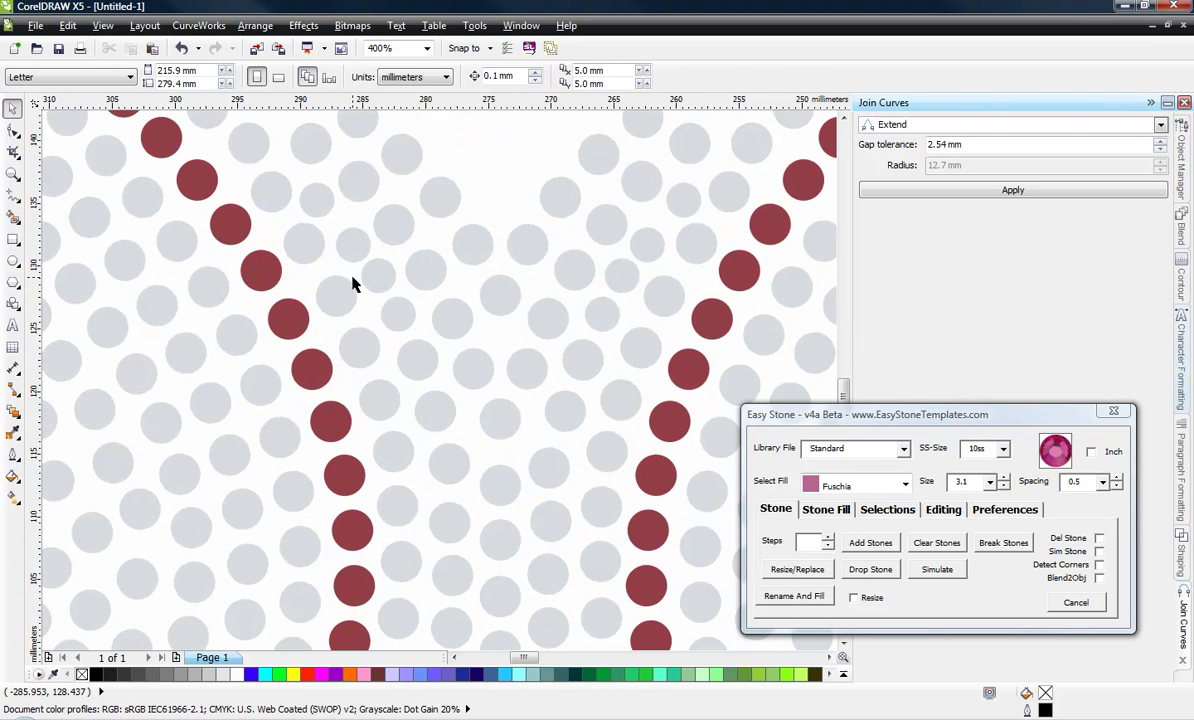
pyautogui.click(316, 199)
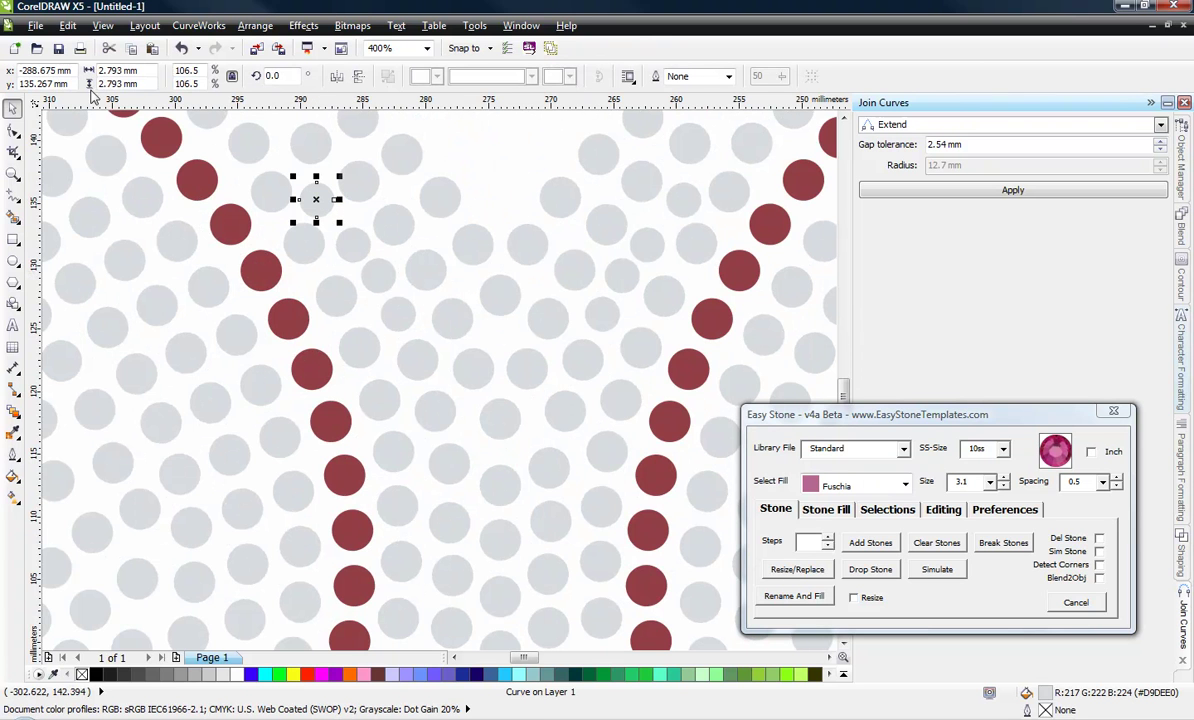
pyautogui.click(482, 168)
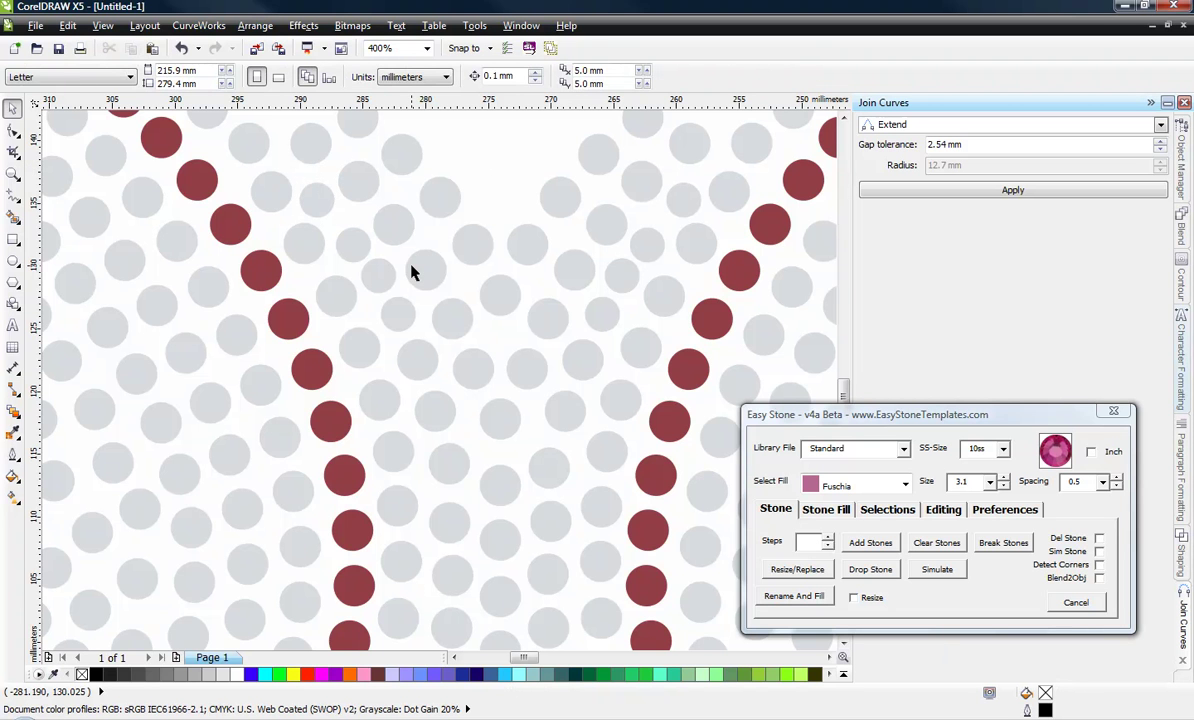
pyautogui.scroll(-1, 410, 270)
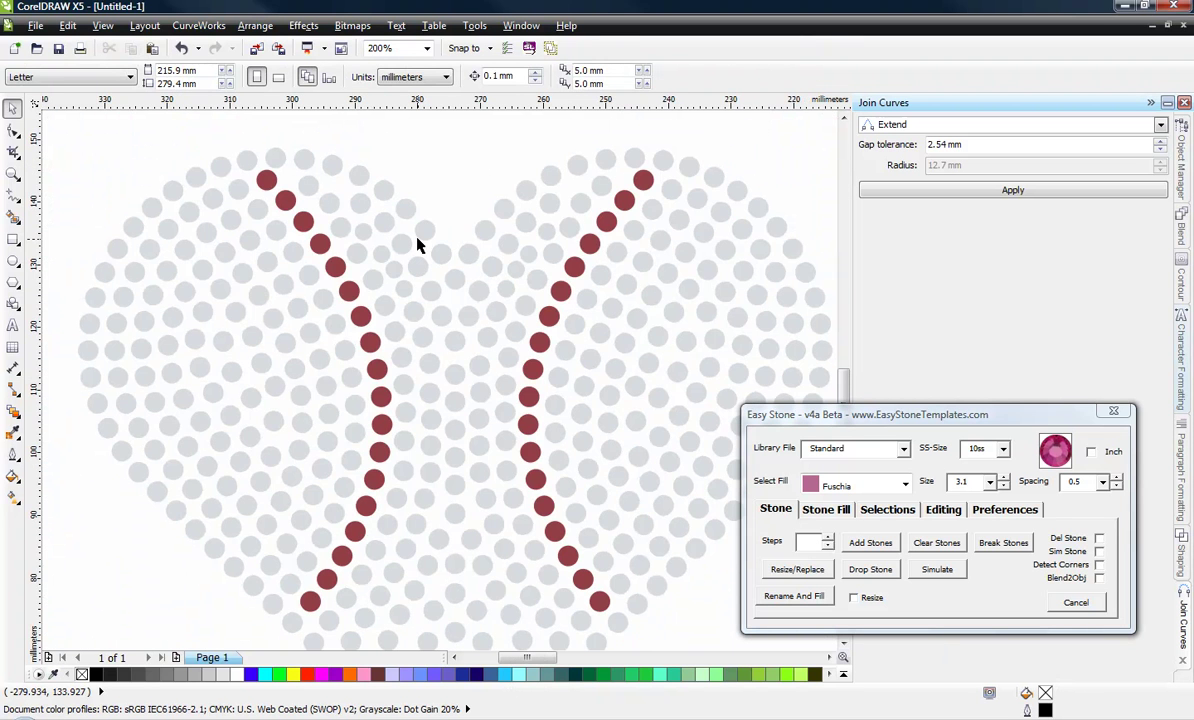
pyautogui.scroll(-1, 362, 236)
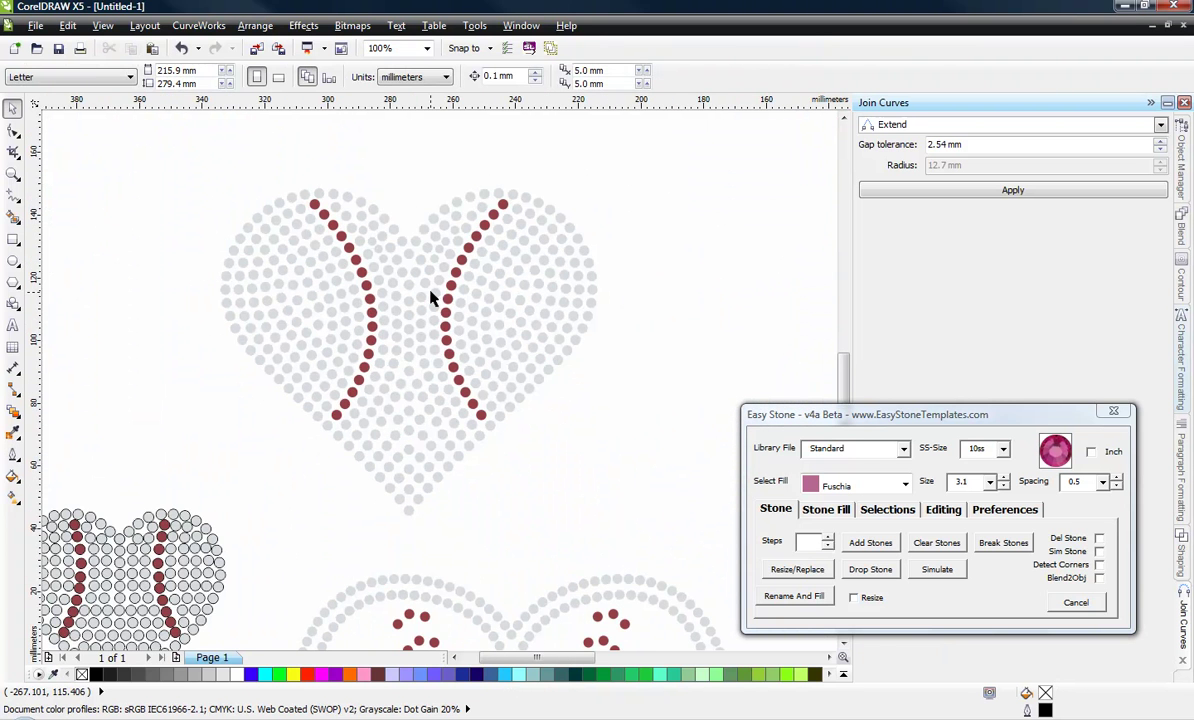
pyautogui.moveTo(794, 414); pyautogui.dragTo(771, 329)
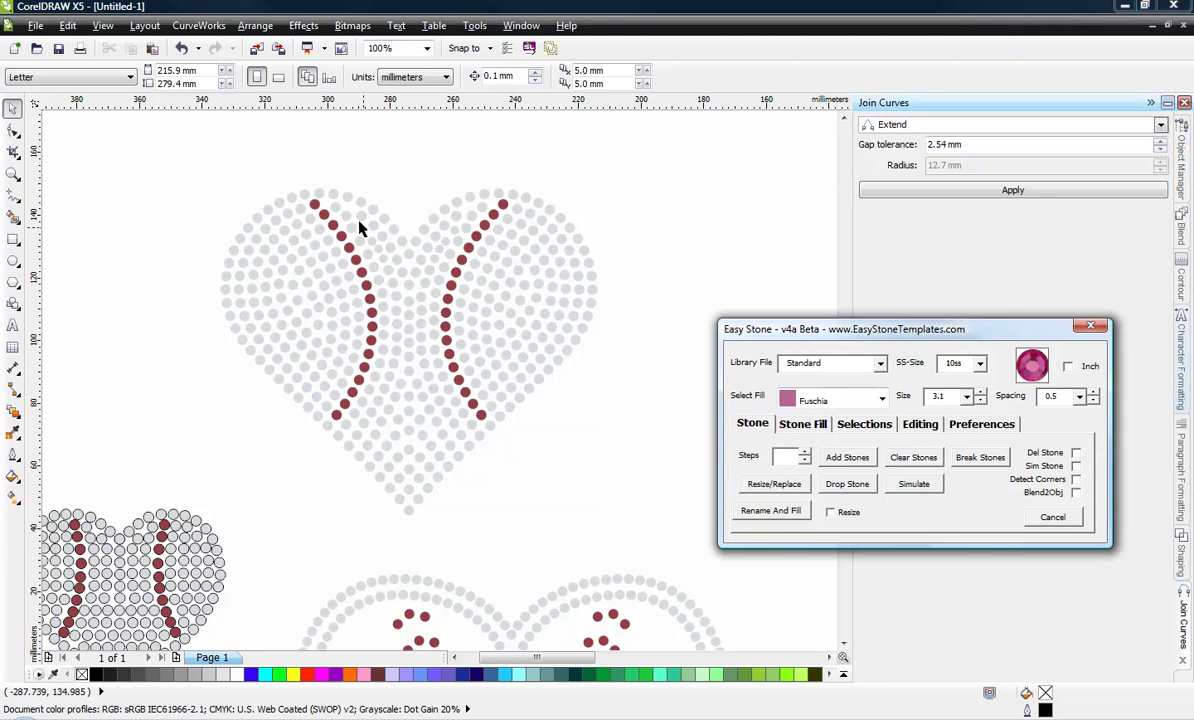
# Step: Mark a smaller grey stone as the Easy Stone reference sample
pyautogui.click(368, 190)
pyautogui.scroll(1, 368, 190)
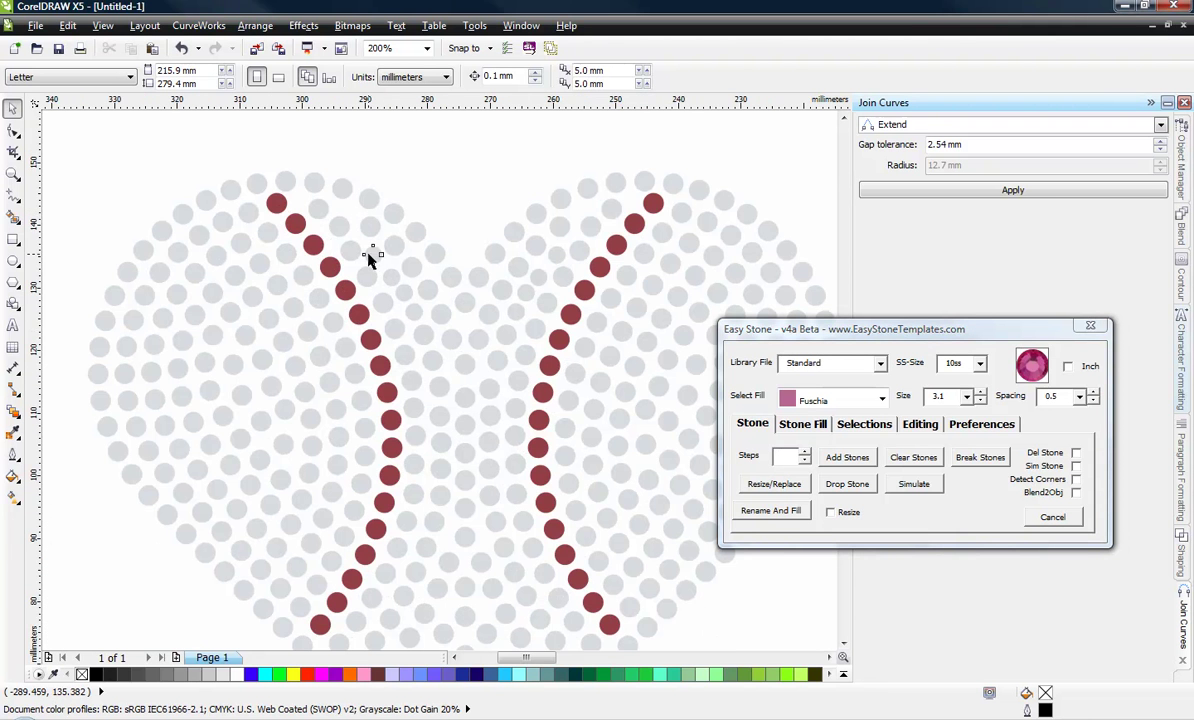
pyautogui.click(369, 256)
pyautogui.click(866, 425)
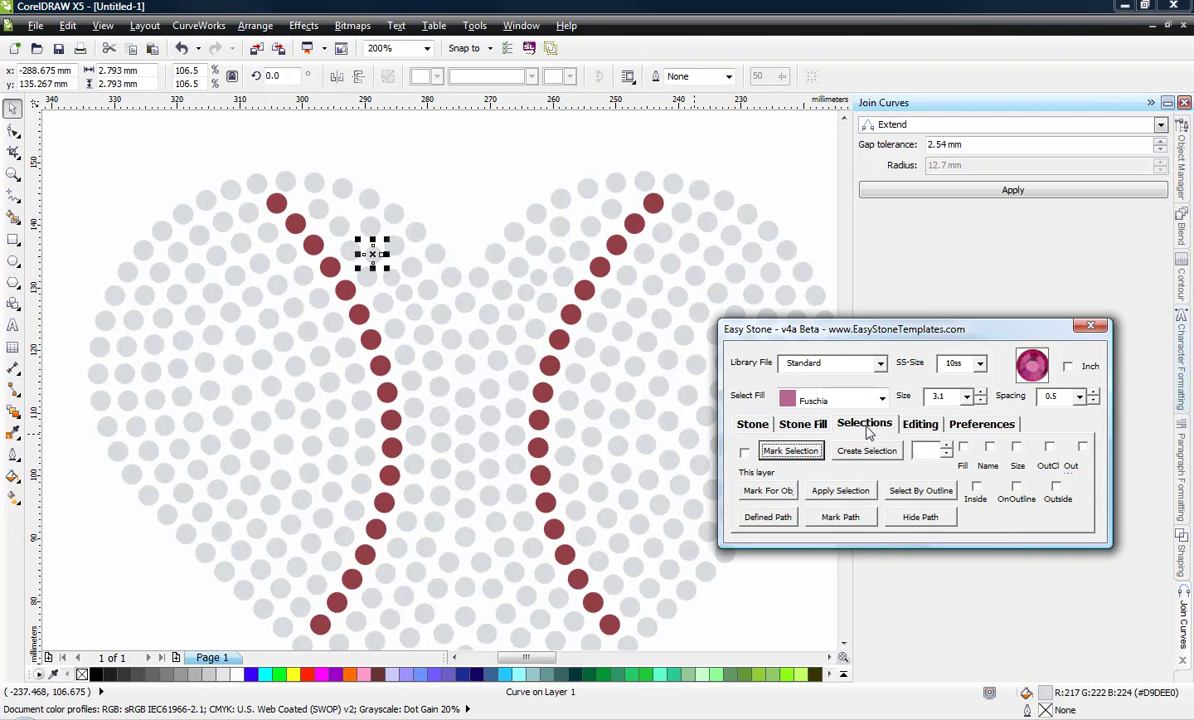
pyautogui.click(776, 451)
pyautogui.click(408, 170)
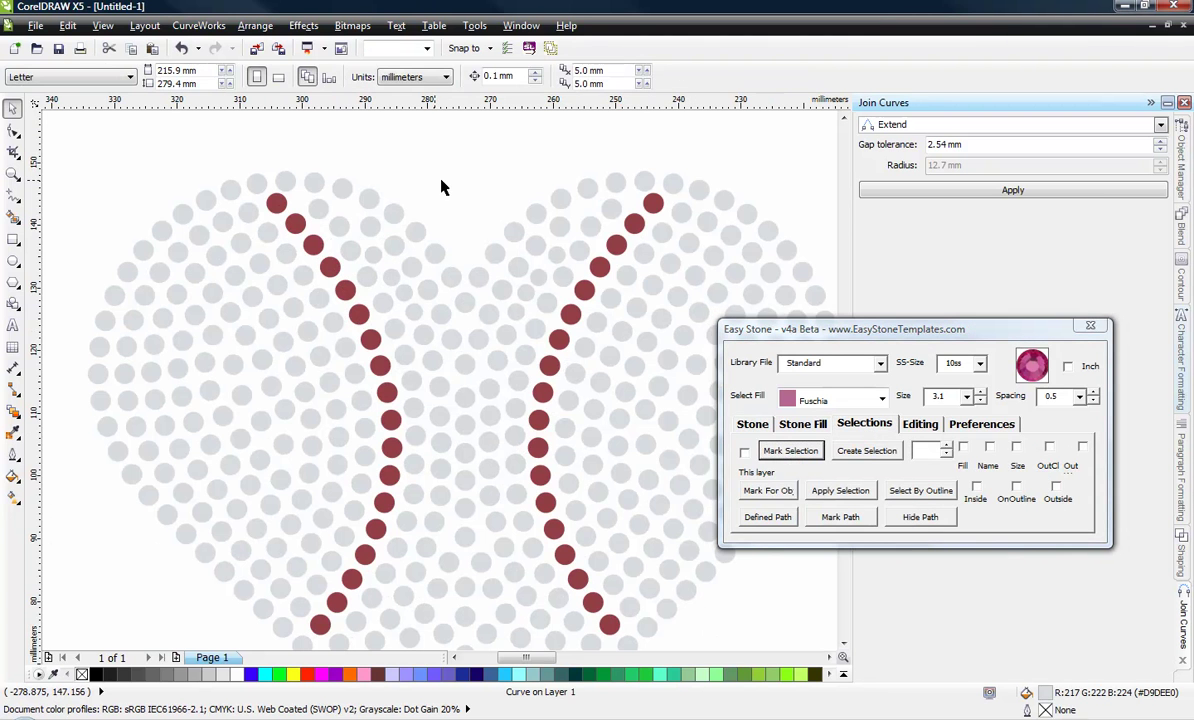
# Step: Select the heart's stones matching the sample's size, then test-move and undo to verify the eight stones
pyautogui.scroll(-1, 360, 210)
pyautogui.moveTo(228, 165); pyautogui.dragTo(648, 497)
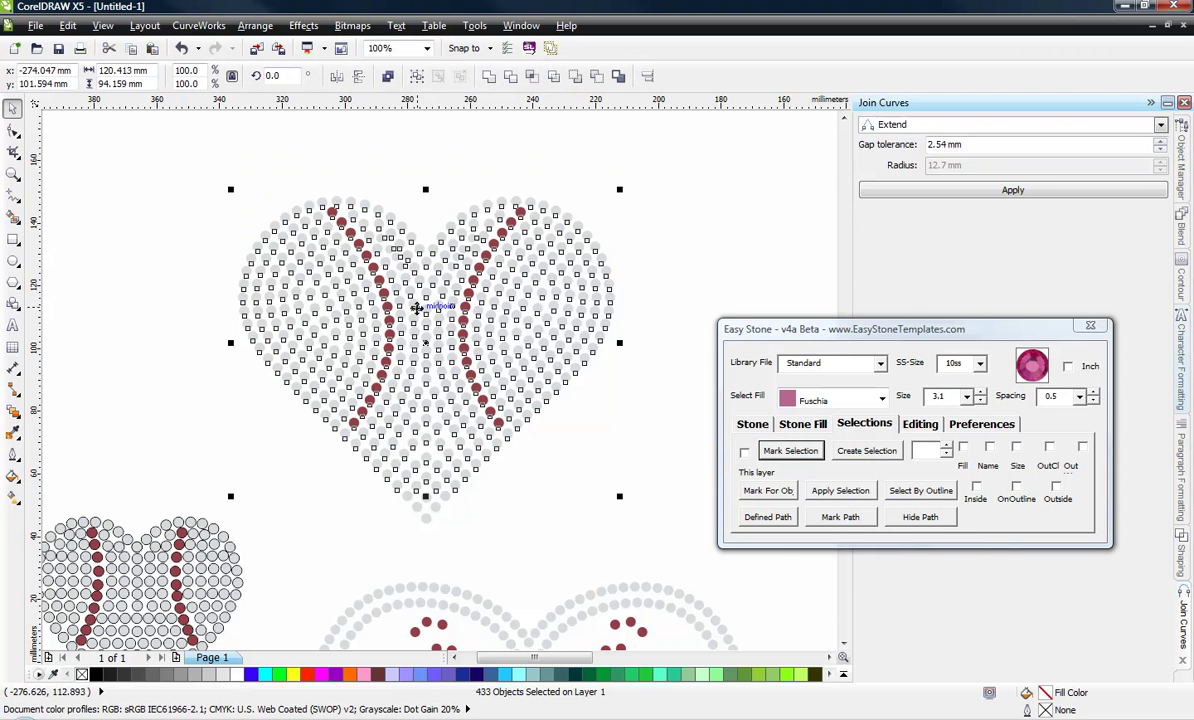
pyautogui.click(1016, 447)
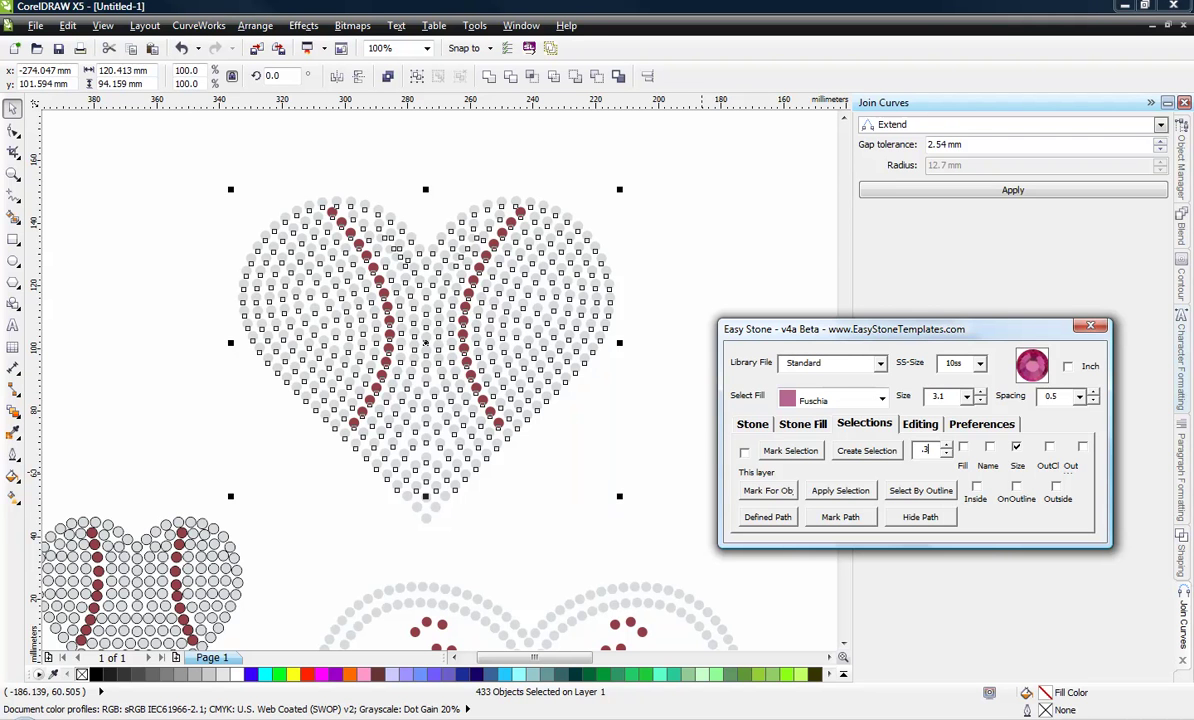
pyautogui.click(878, 454)
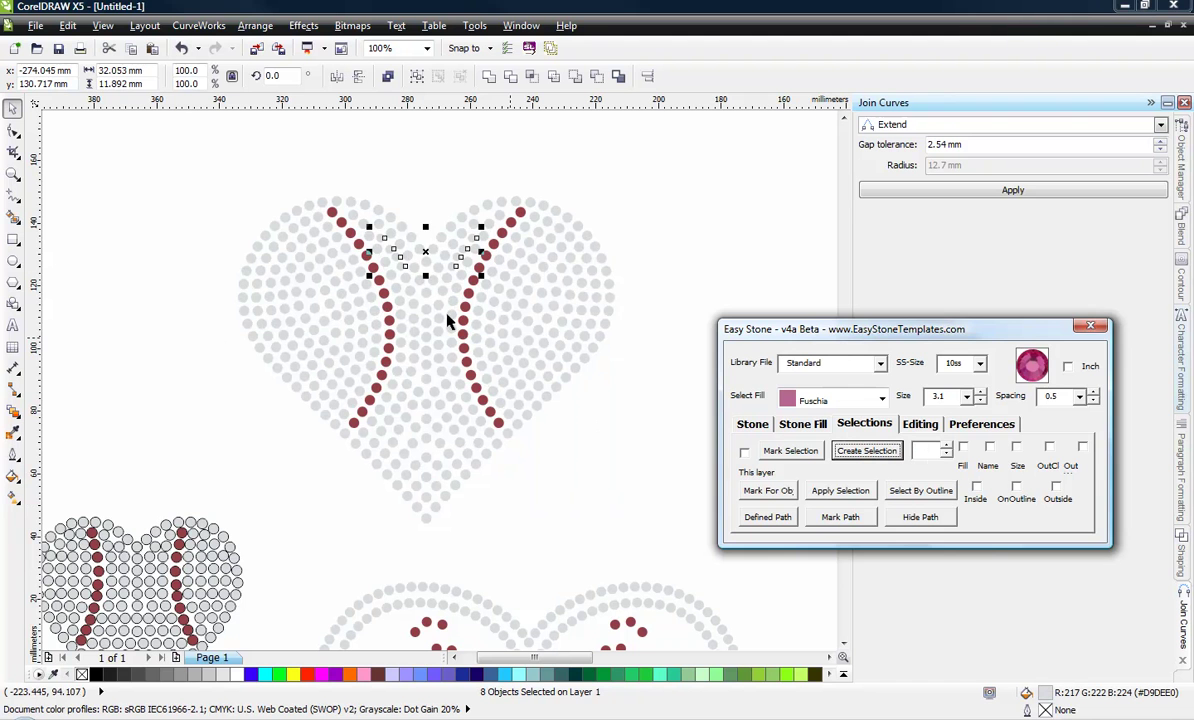
pyautogui.moveTo(424, 252); pyautogui.dragTo(162, 196)
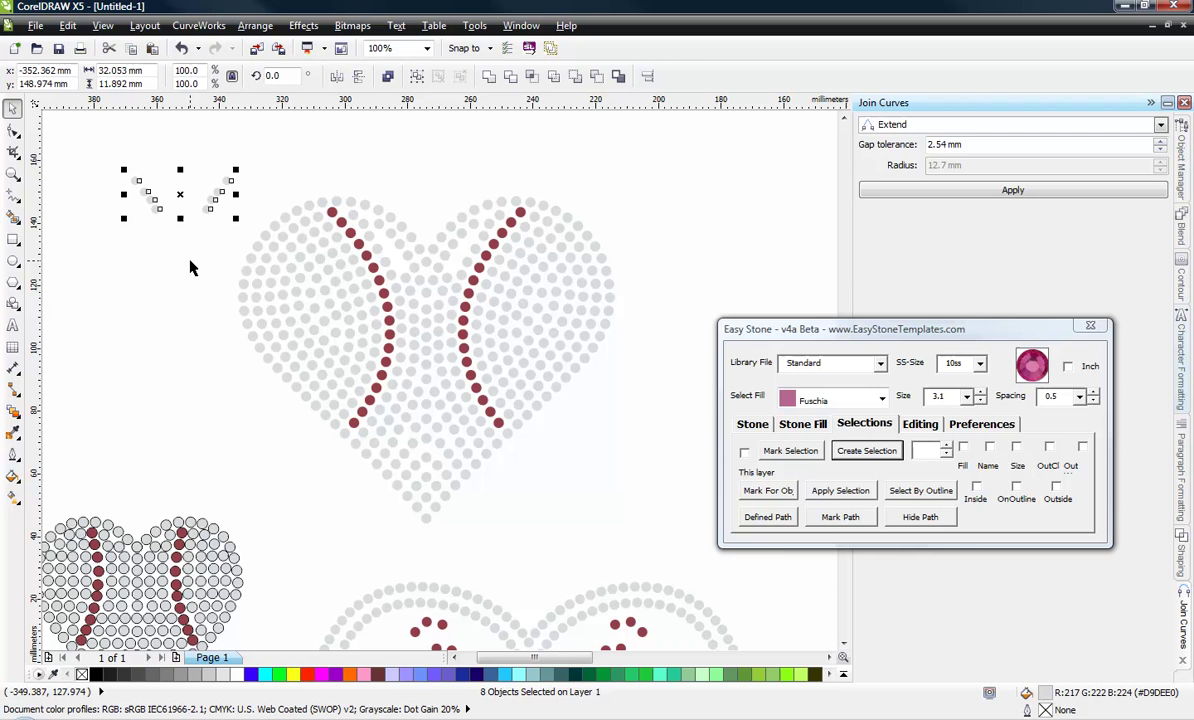
pyautogui.hotkey('ctrl', 'z')
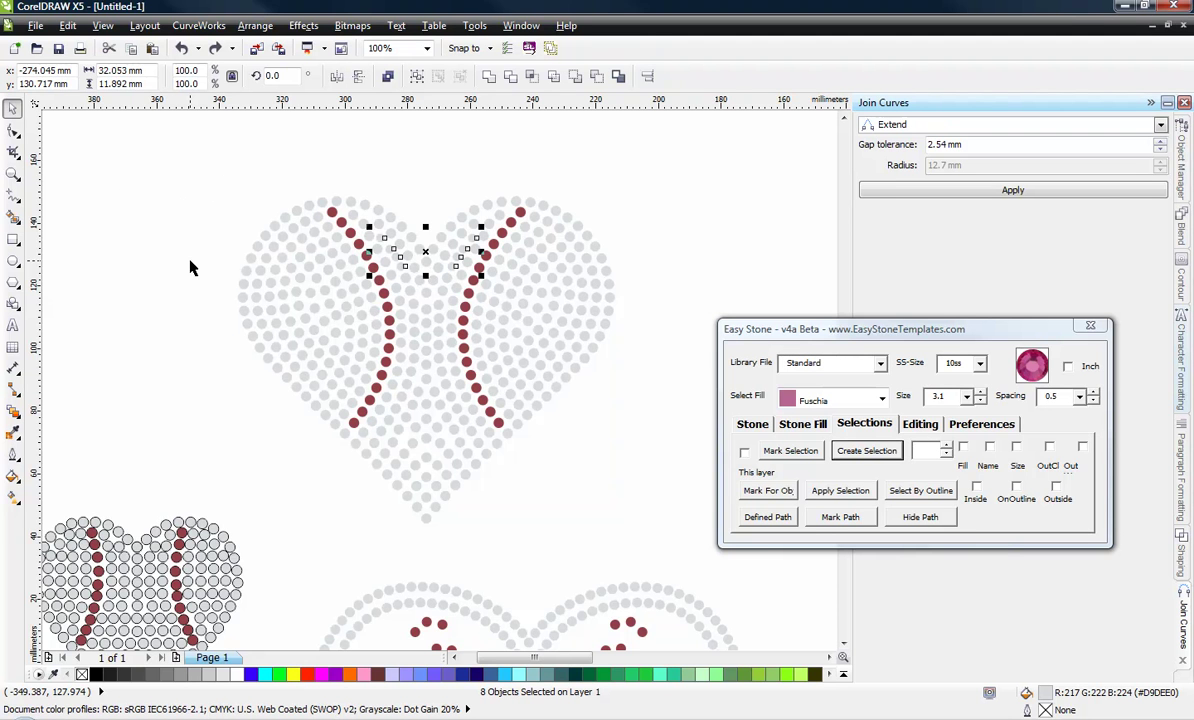
# Step: Resize the eight selected grey stones to 2.4 mm on the Stone tab
pyautogui.scroll(1, 391, 200)
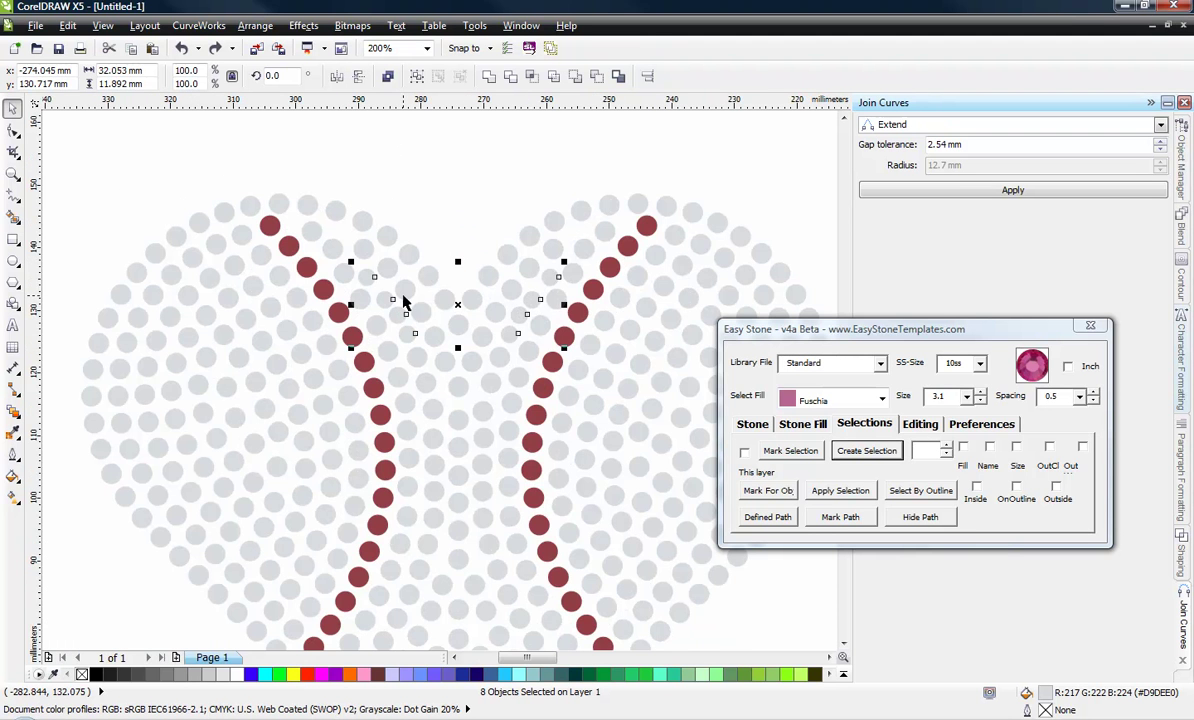
pyautogui.scroll(1, 400, 298)
pyautogui.click(750, 424)
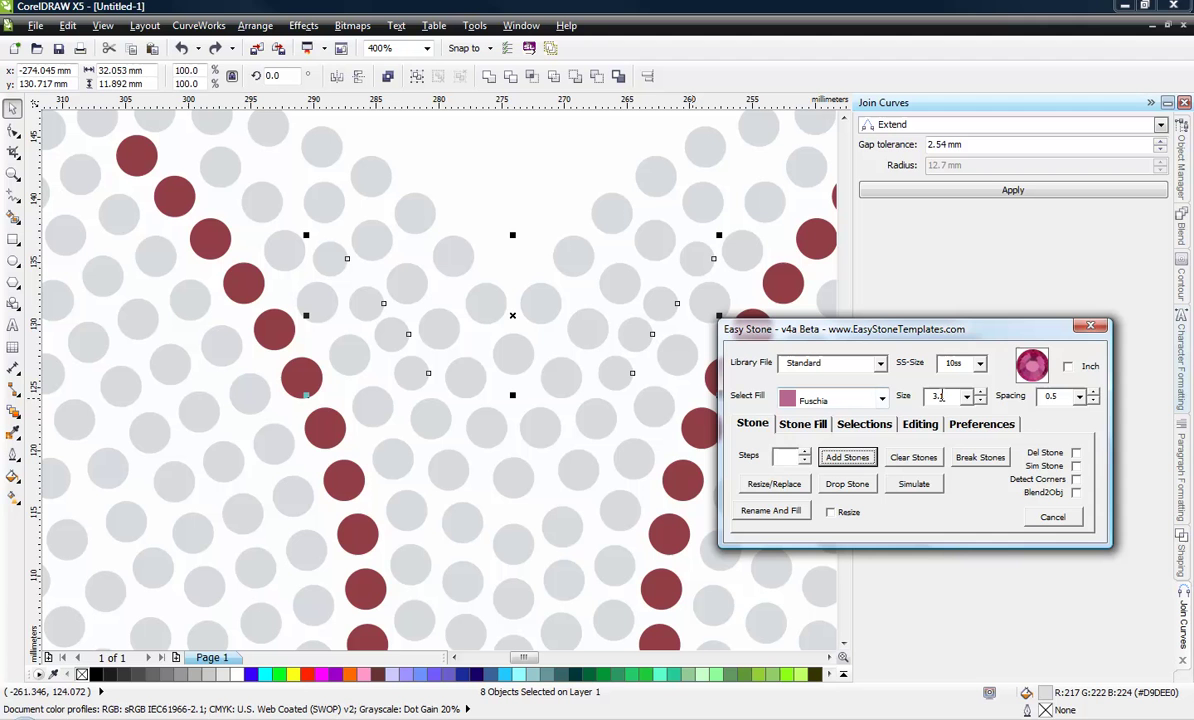
pyautogui.doubleClick(923, 396)
pyautogui.click(770, 485)
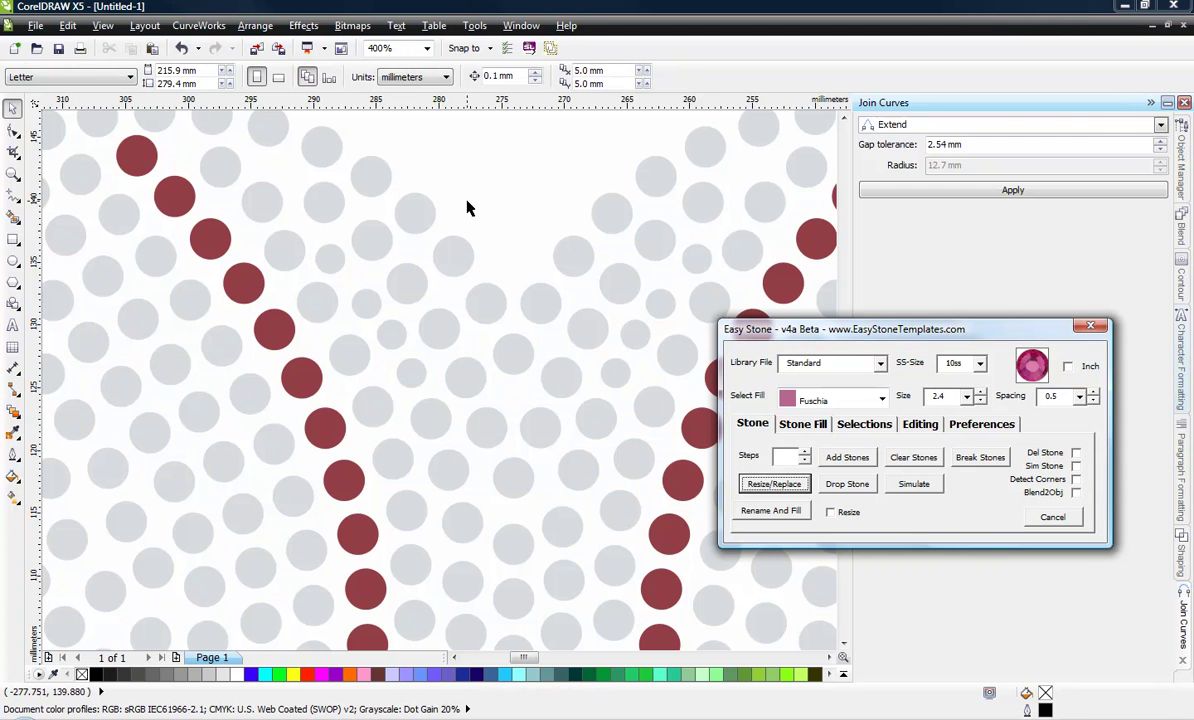
# Step: Check each of the eight resized stones on the left and right stitch lines
pyautogui.click(466, 205)
pyautogui.click(322, 261)
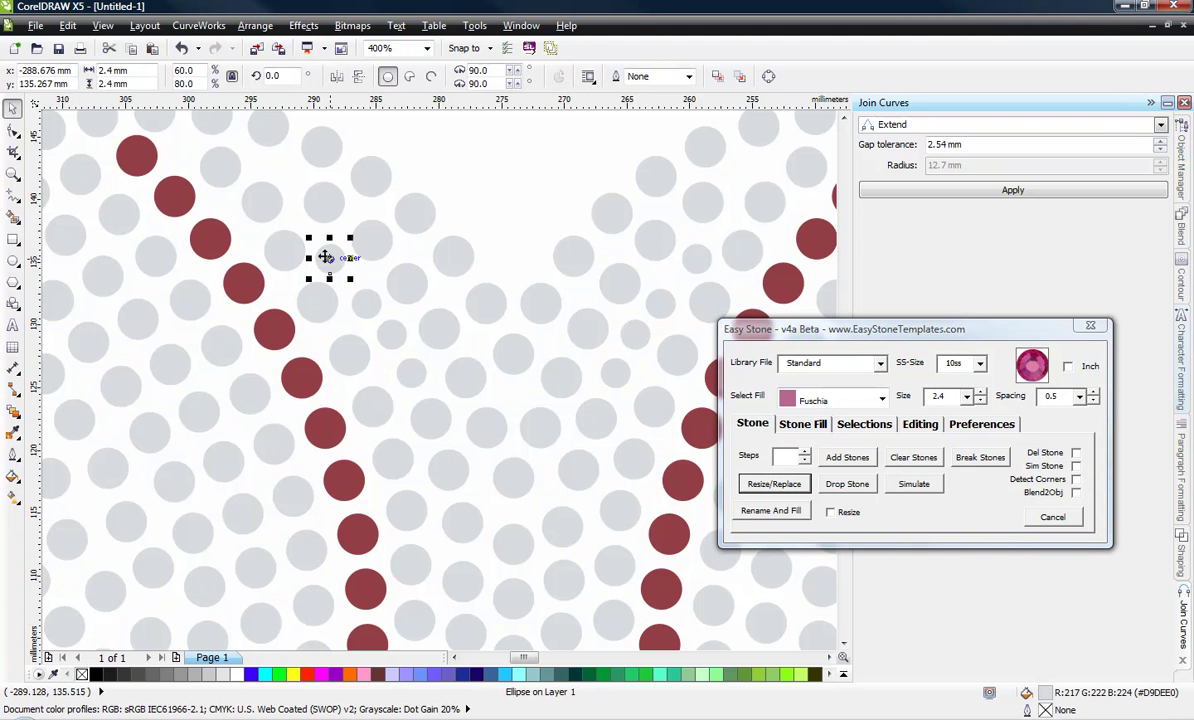
pyautogui.click(365, 301)
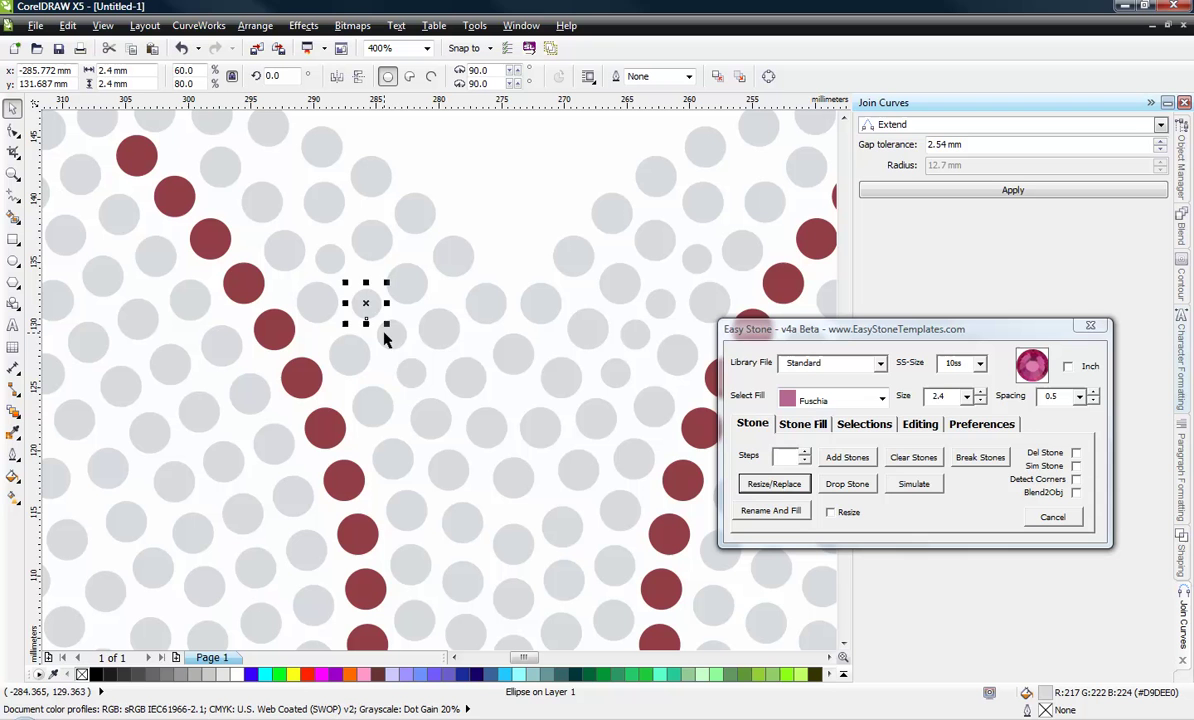
pyautogui.click(392, 334)
pyautogui.click(410, 372)
pyautogui.click(612, 370)
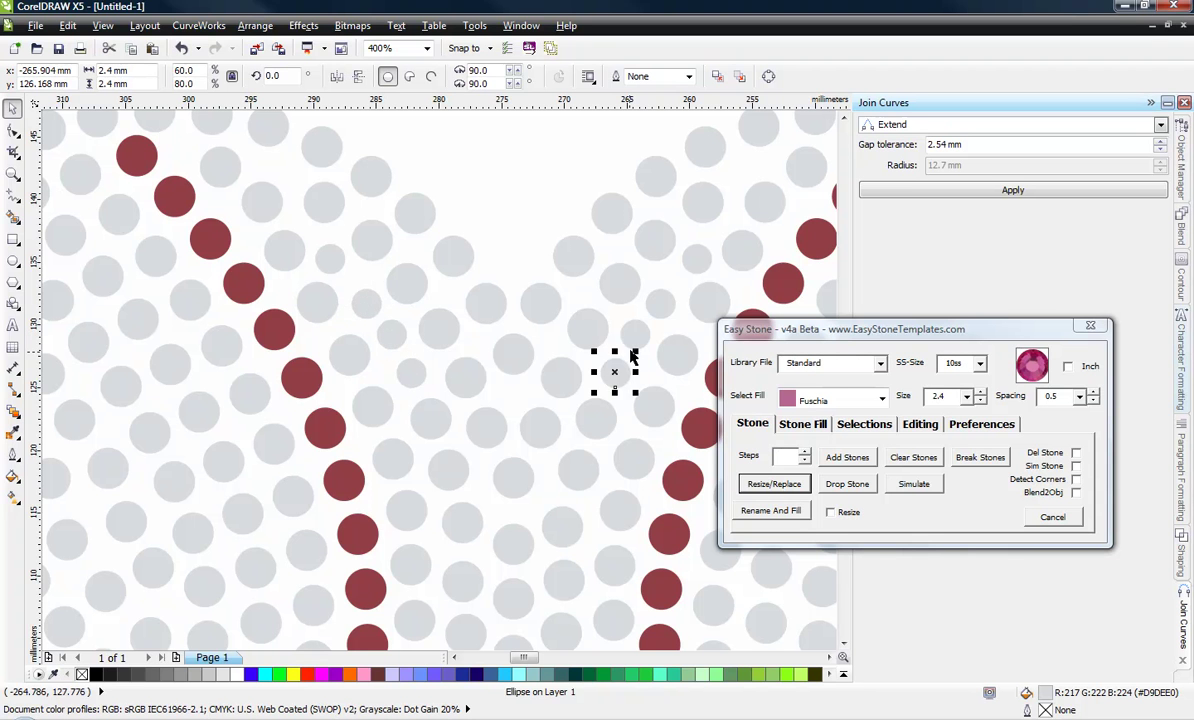
pyautogui.click(635, 331)
pyautogui.click(659, 302)
pyautogui.click(697, 260)
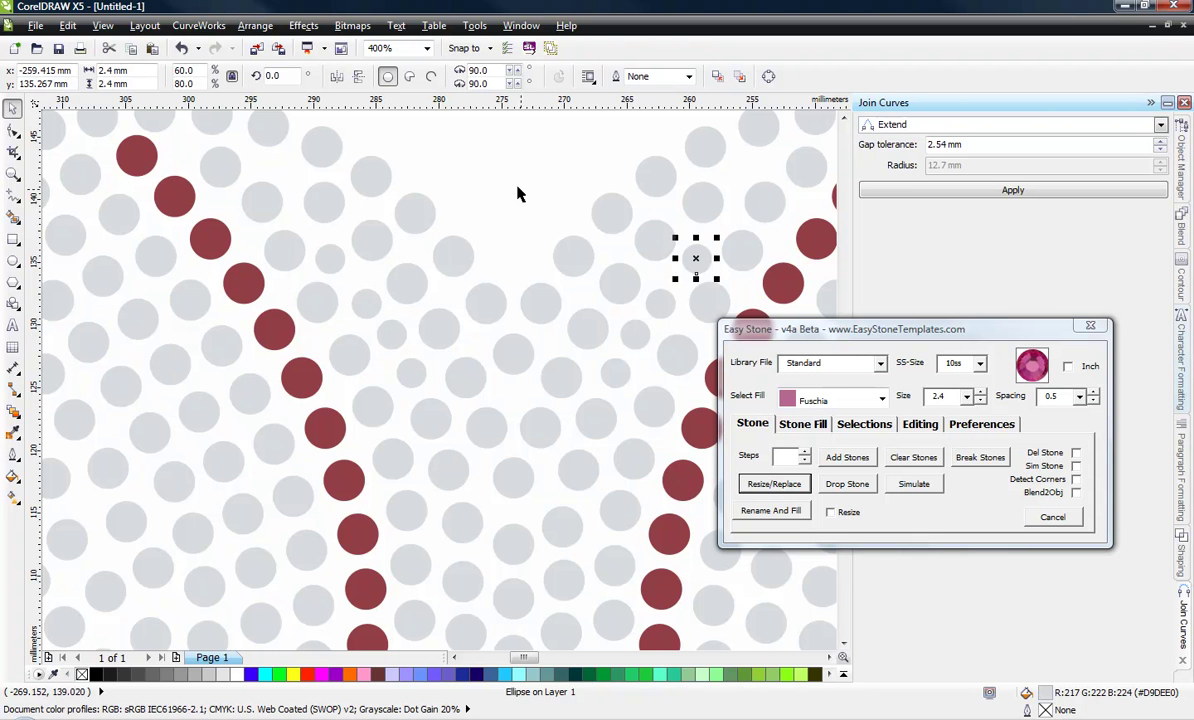
pyautogui.click(514, 192)
# Step: Move the Easy Stone window aside and zoom to the smaller baseball heart
pyautogui.scroll(-2, 512, 187)
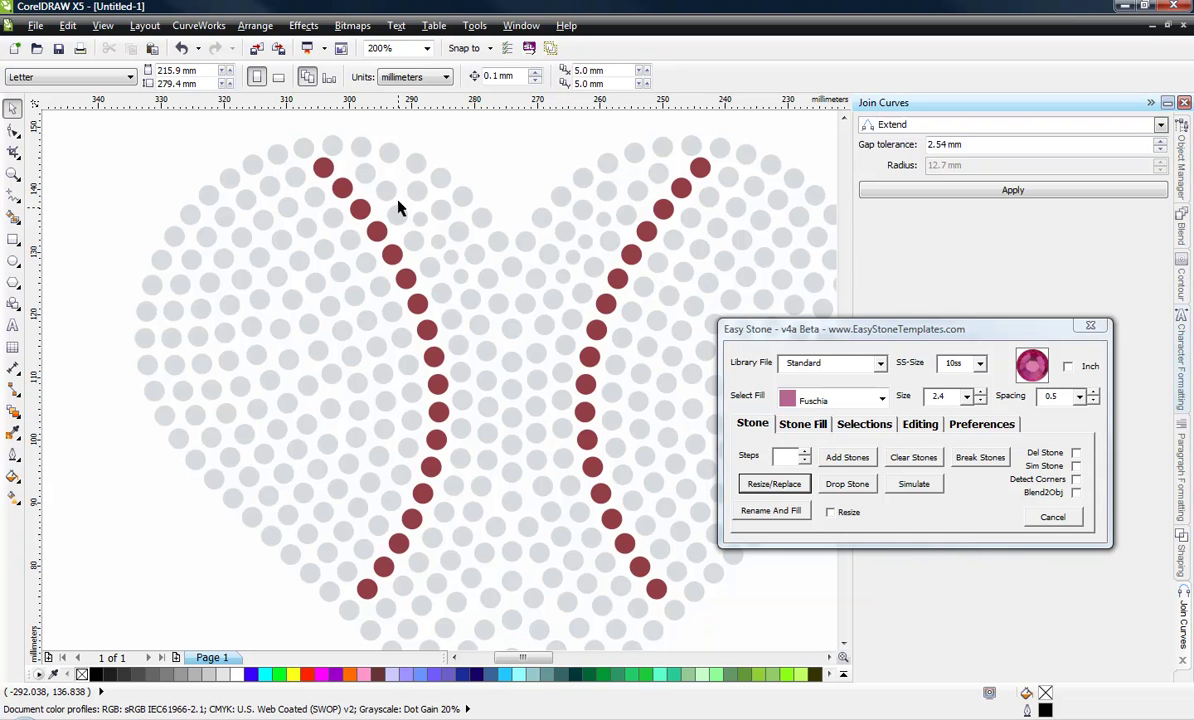
pyautogui.scroll(-2, 415, 266)
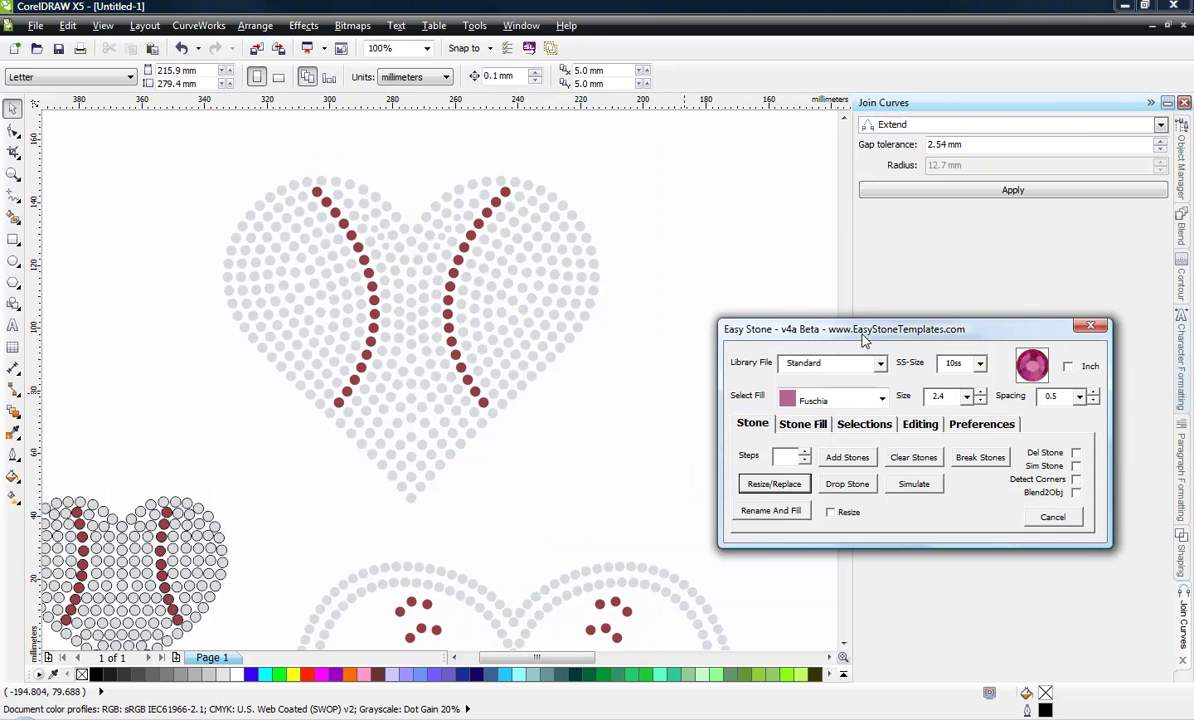
pyautogui.moveTo(829, 328); pyautogui.dragTo(833, 321)
pyautogui.click(539, 462)
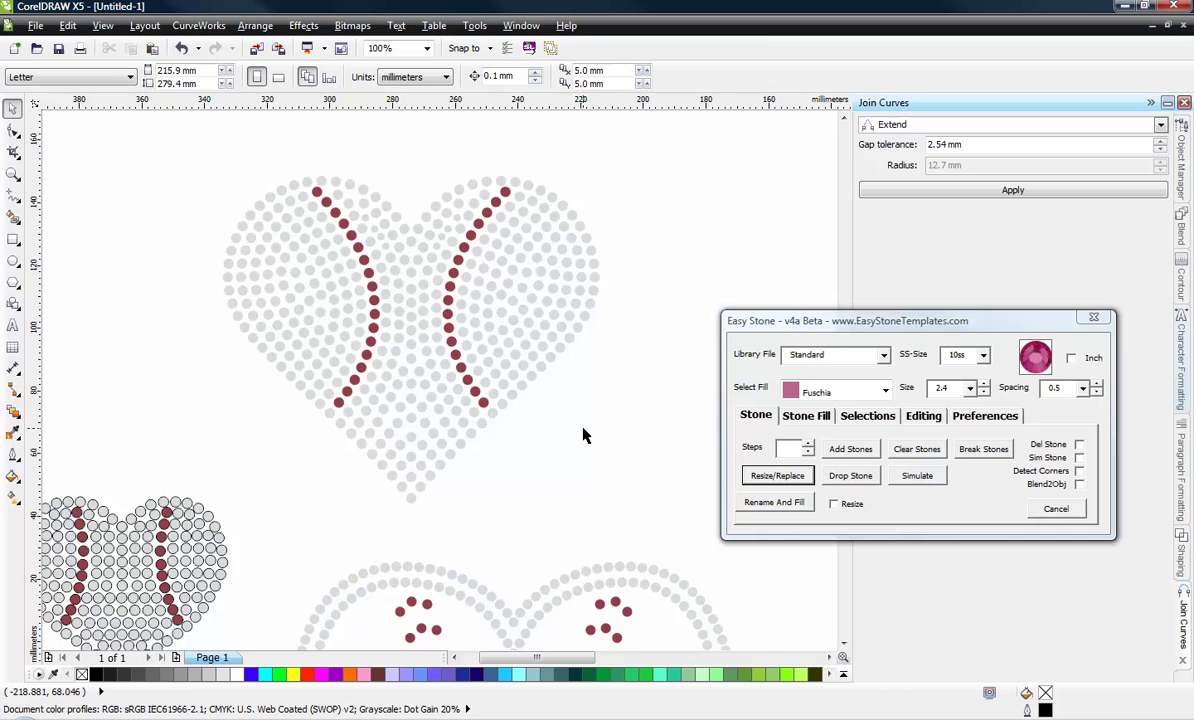
pyautogui.scroll(-2, 585, 435)
pyautogui.scroll(2, 470, 468)
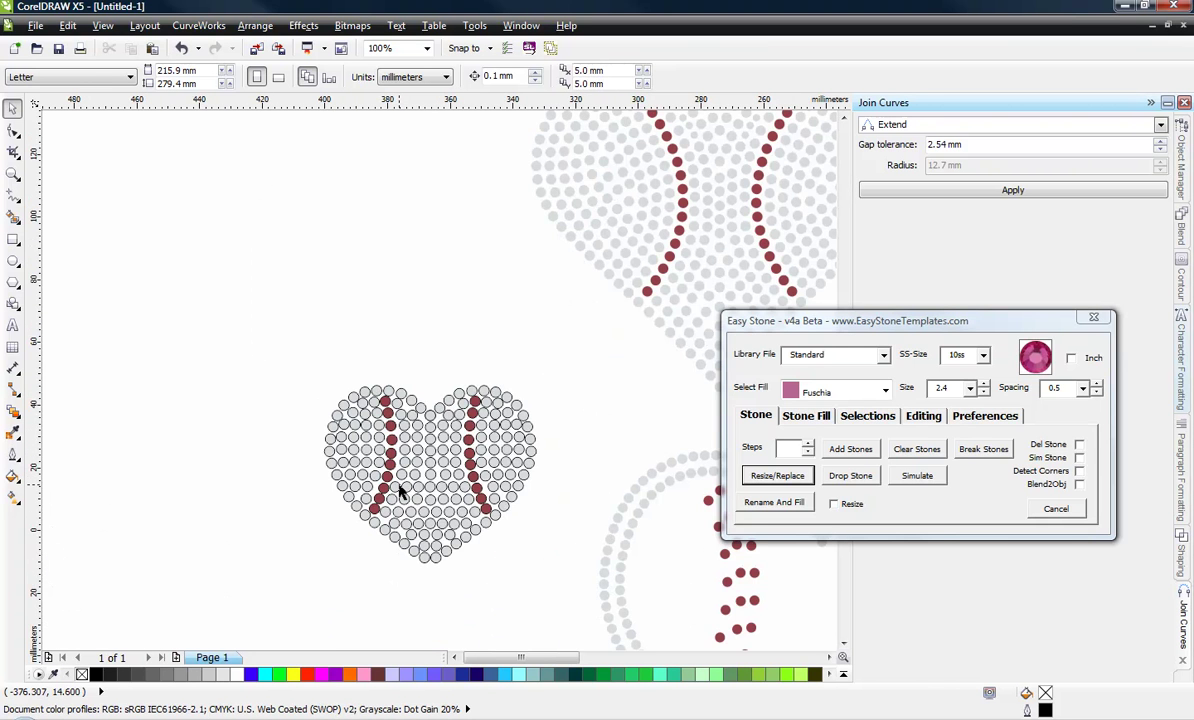
pyautogui.scroll(1, 401, 492)
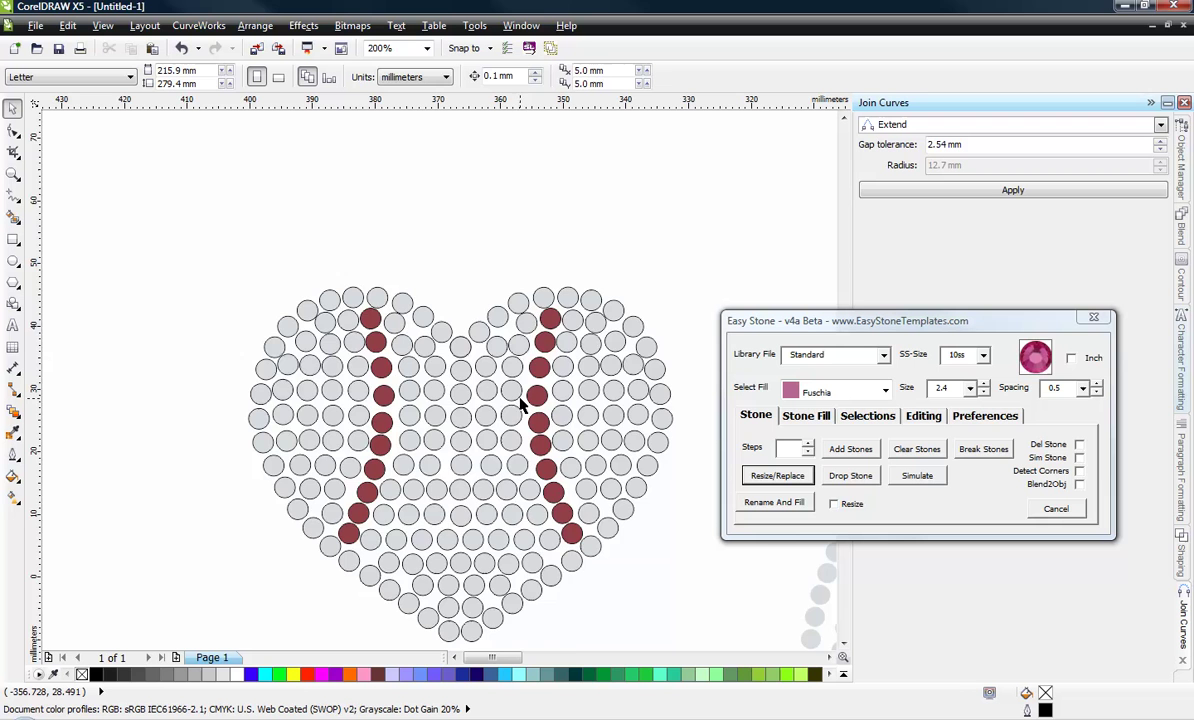
# Step: Marquee the small heart's stones and set their outline to none with the X swatch
pyautogui.scroll(-1, 370, 232)
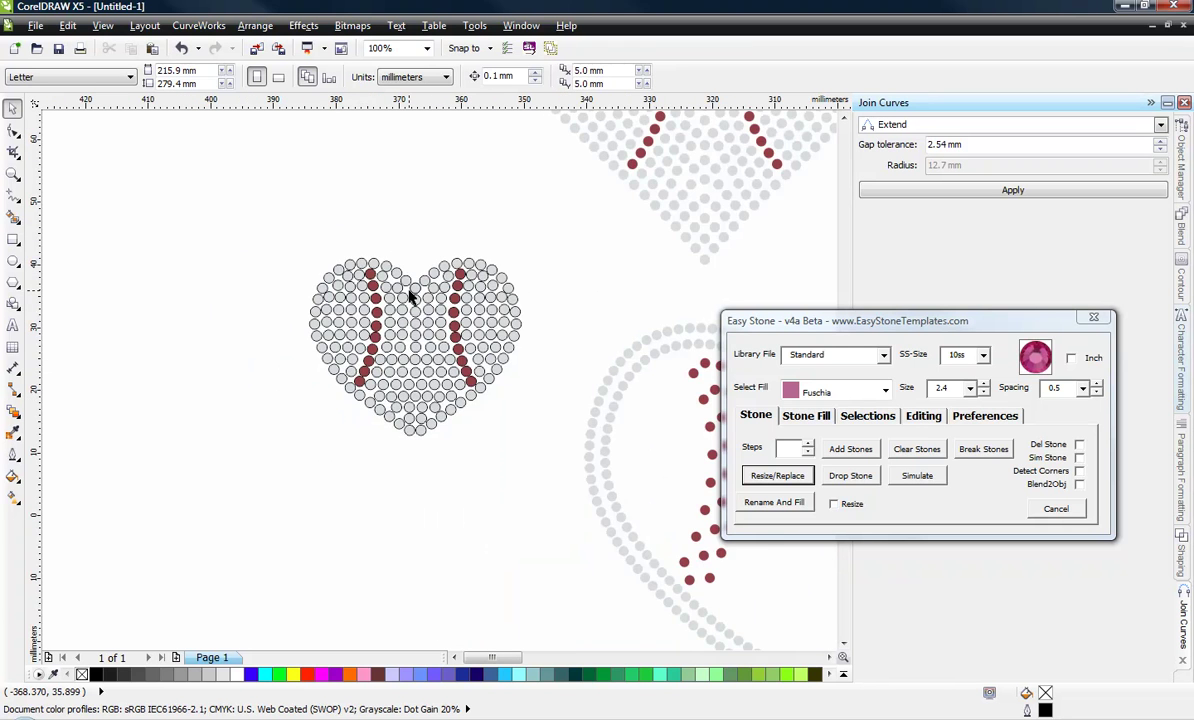
pyautogui.scroll(1, 410, 296)
pyautogui.moveTo(139, 162); pyautogui.dragTo(683, 604)
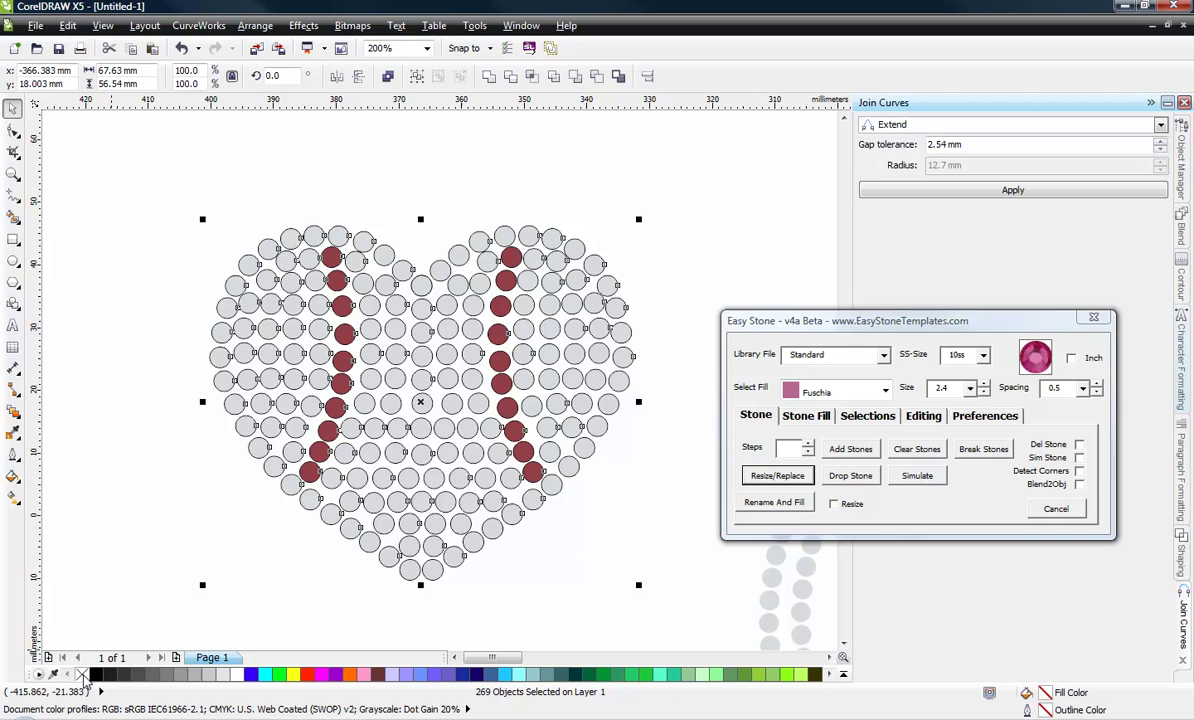
pyautogui.rightClick(83, 675)
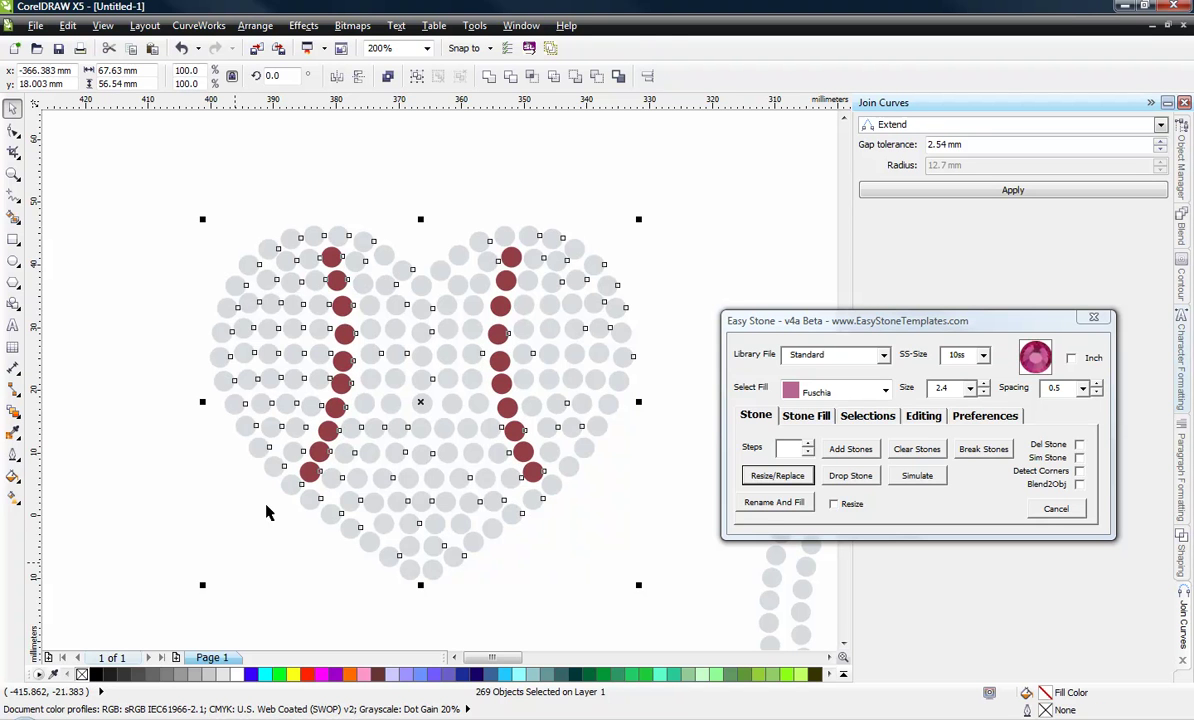
pyautogui.click(124, 487)
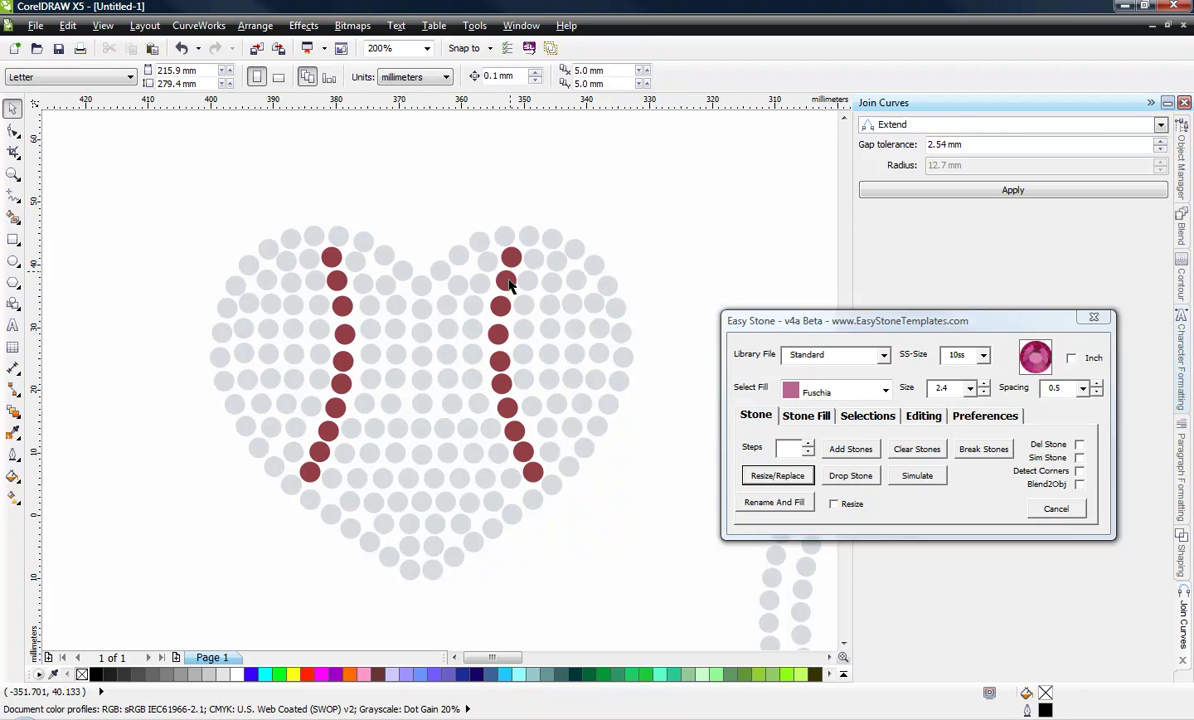
# Step: Mark a red stitch stone as the Easy Stone reference sample
pyautogui.click(535, 475)
pyautogui.click(867, 415)
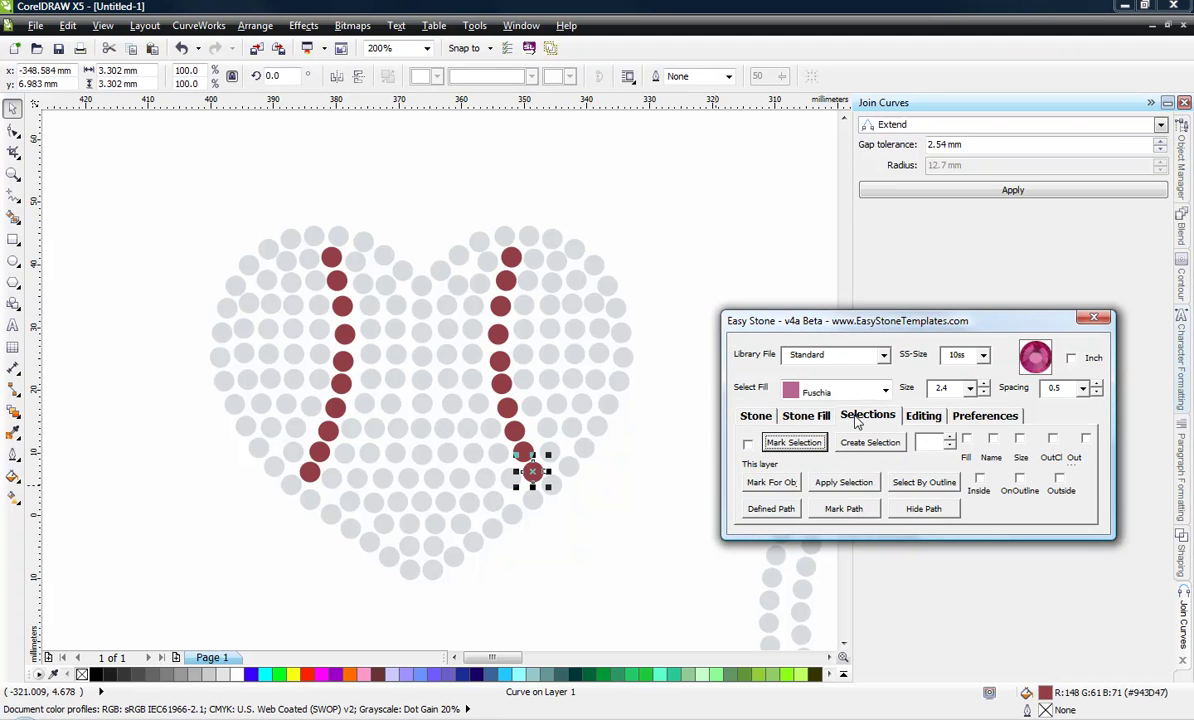
pyautogui.click(795, 443)
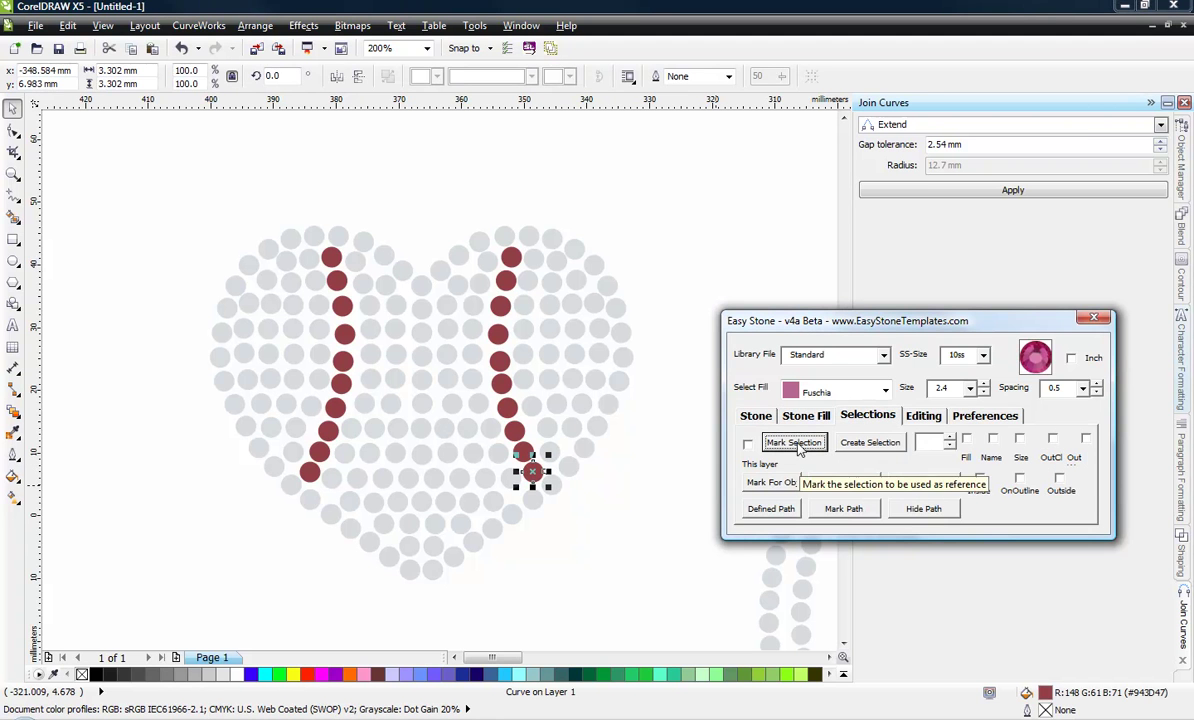
pyautogui.click(646, 462)
# Step: Select the heart's 20 red stitch stones by matching fill, then test-move and undo to verify
pyautogui.moveTo(656, 181); pyautogui.dragTo(141, 594)
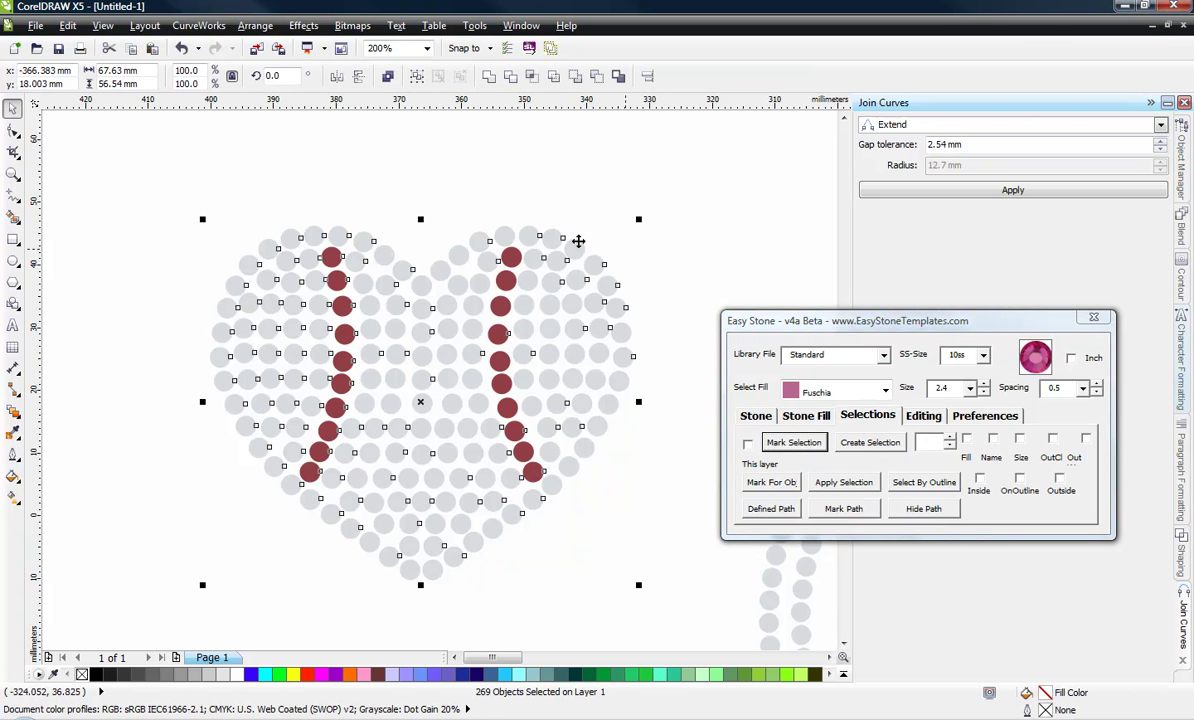
pyautogui.click(966, 440)
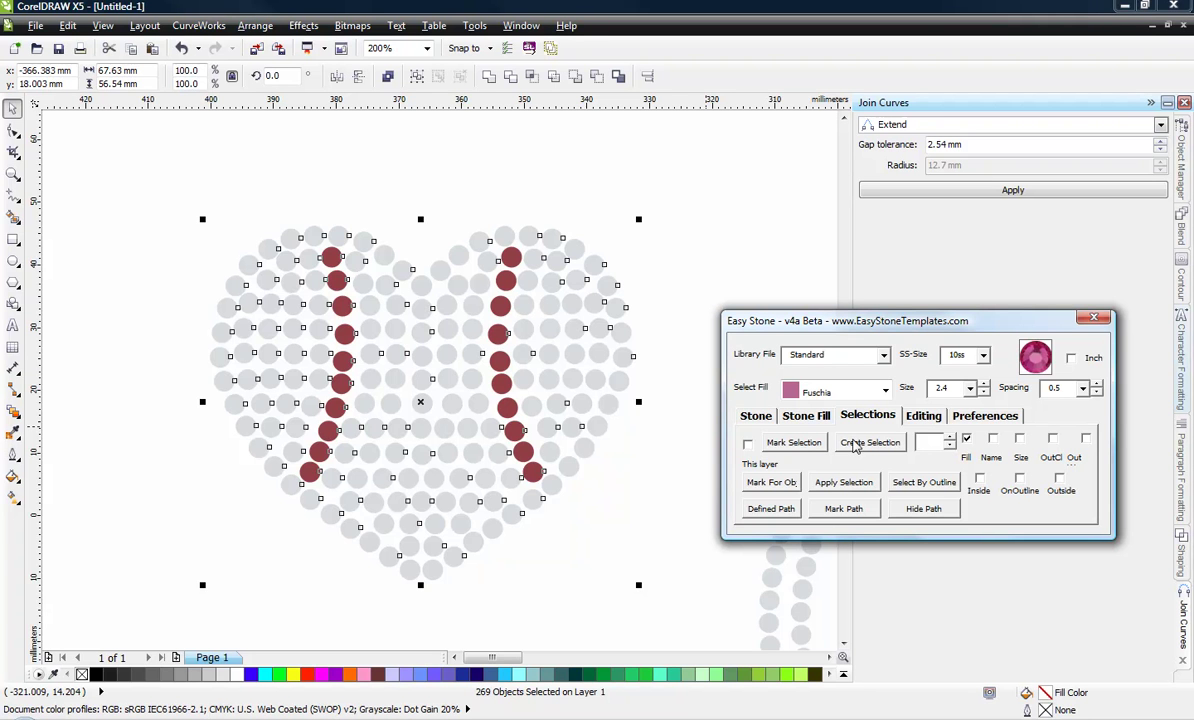
pyautogui.click(857, 445)
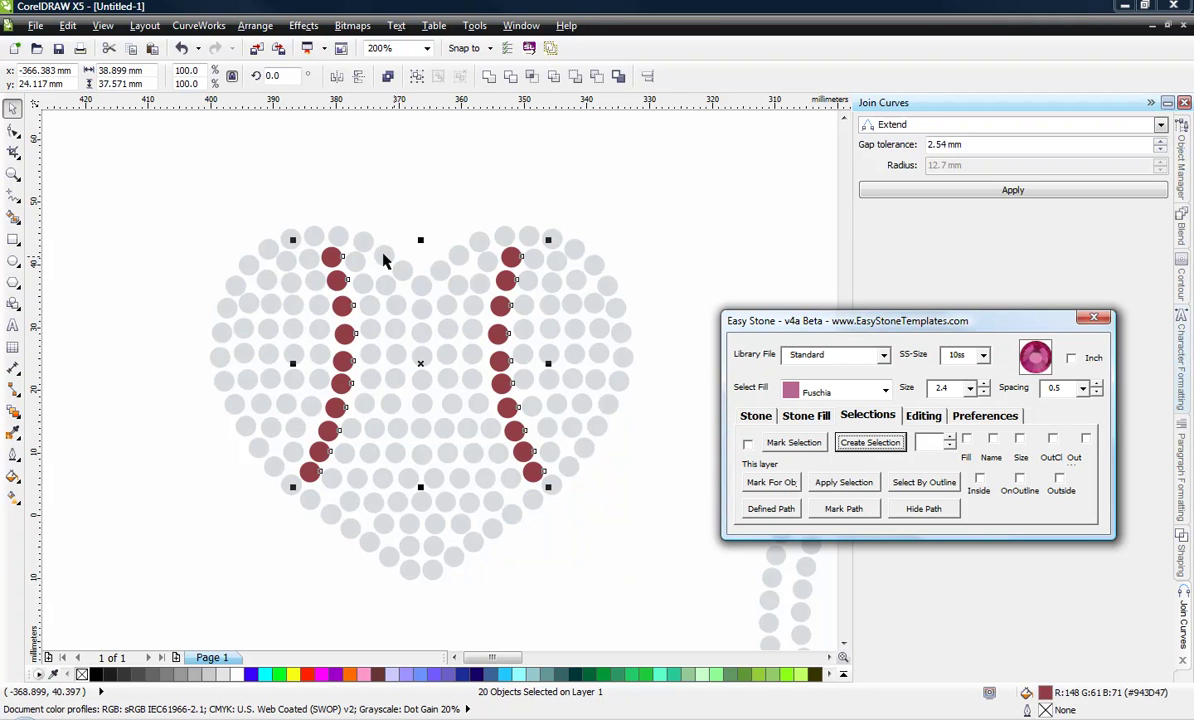
pyautogui.moveTo(421, 362); pyautogui.dragTo(122, 263)
pyautogui.hotkey('ctrl', 'z')
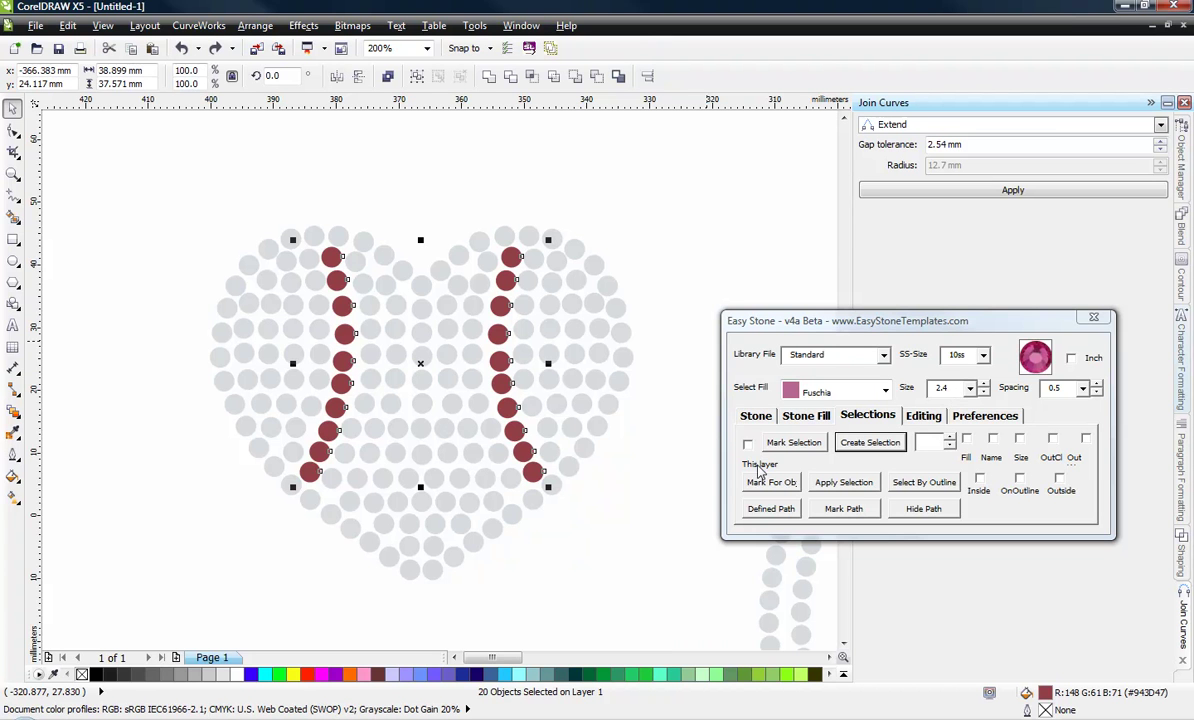
pyautogui.click(755, 417)
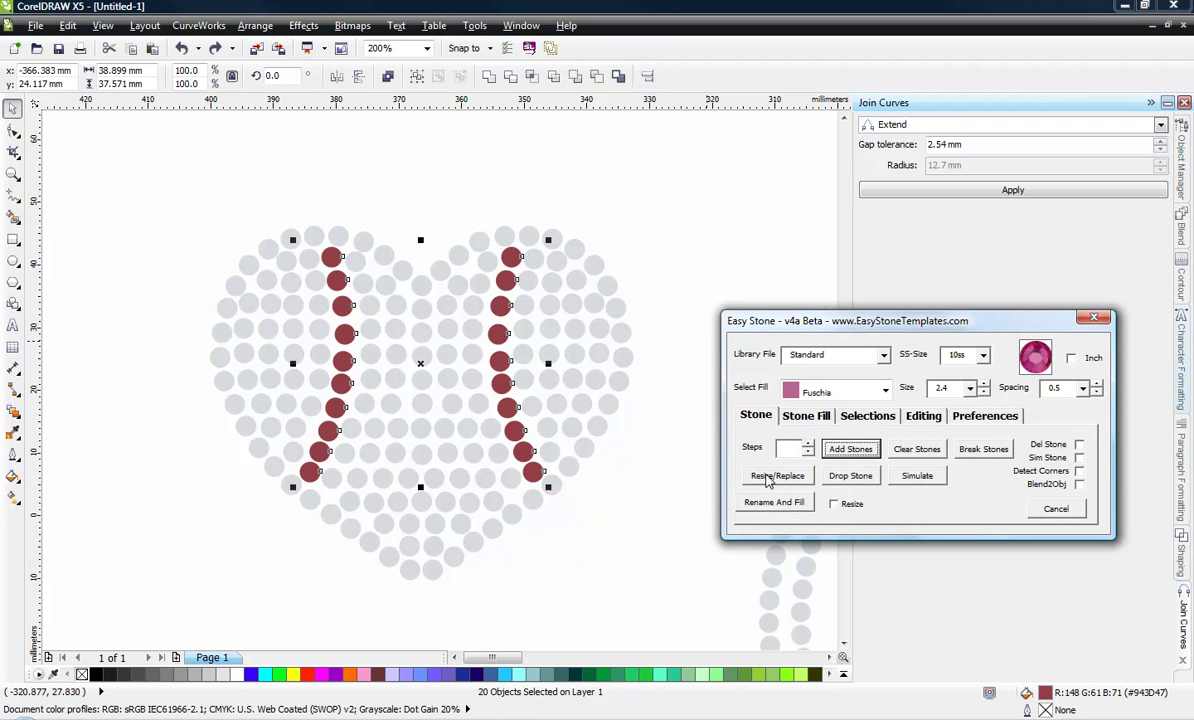
# Step: Shrink the 20 red stitch stones to 2.4 mm and show the Selections options
pyautogui.click(770, 477)
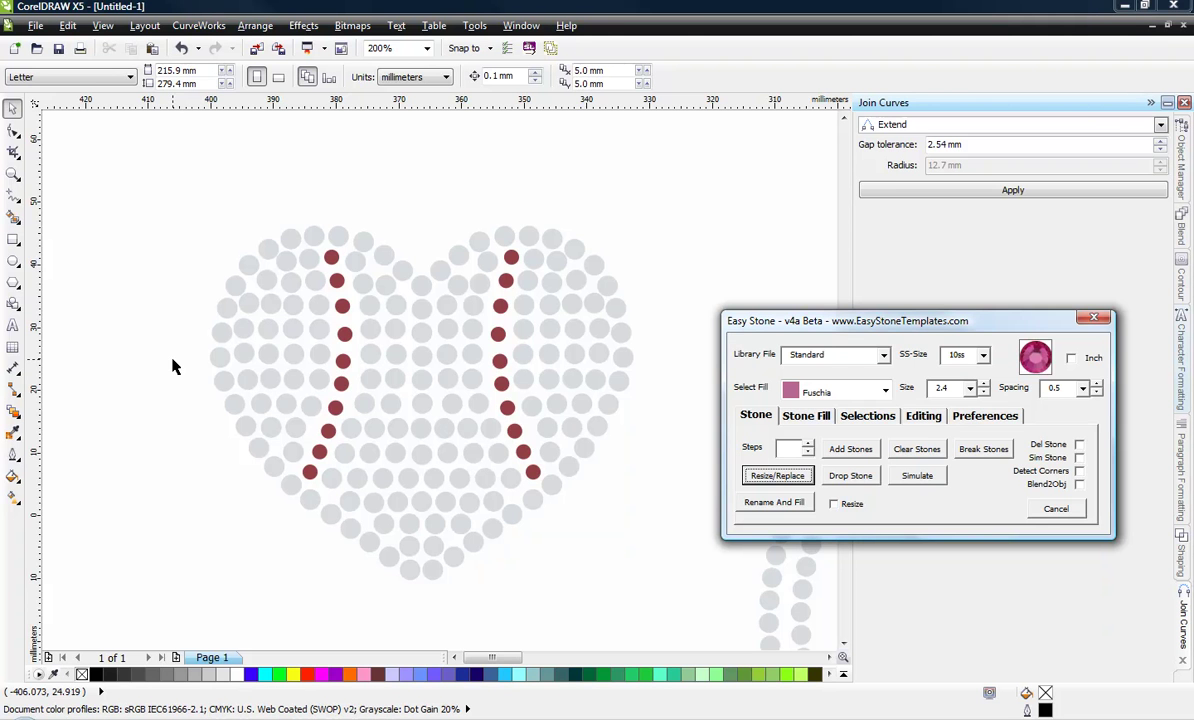
pyautogui.scroll(-2, 156, 340)
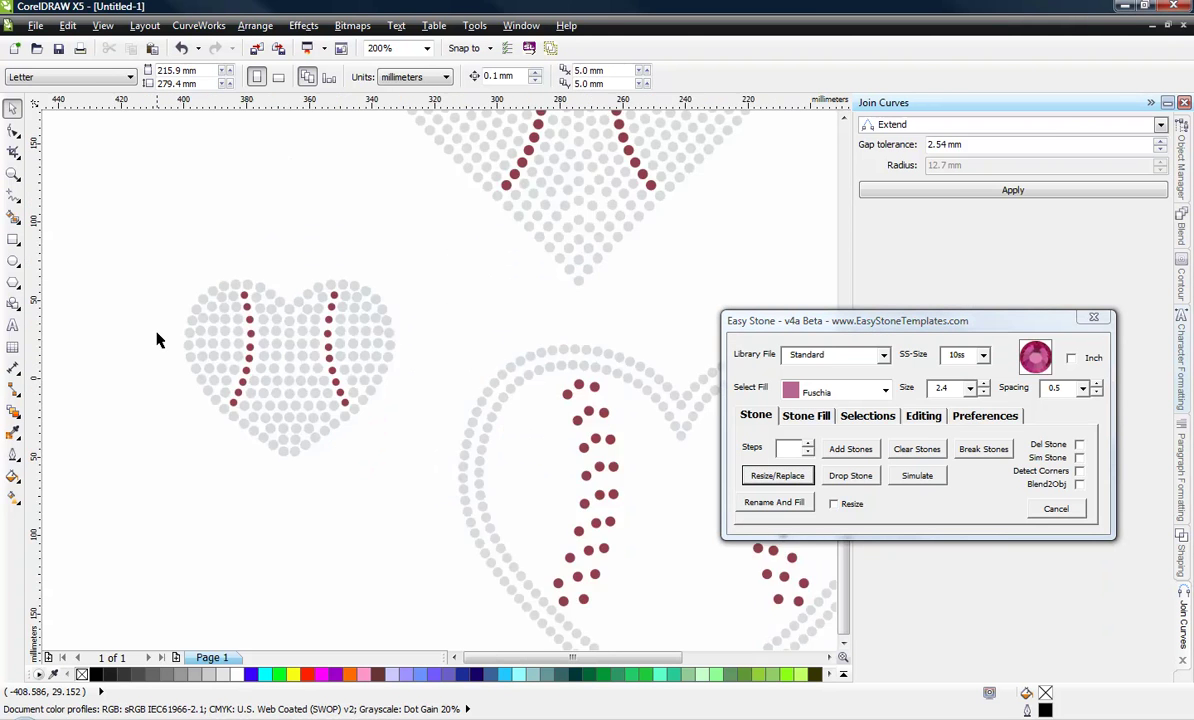
pyautogui.scroll(-2, 156, 340)
pyautogui.scroll(1, 420, 413)
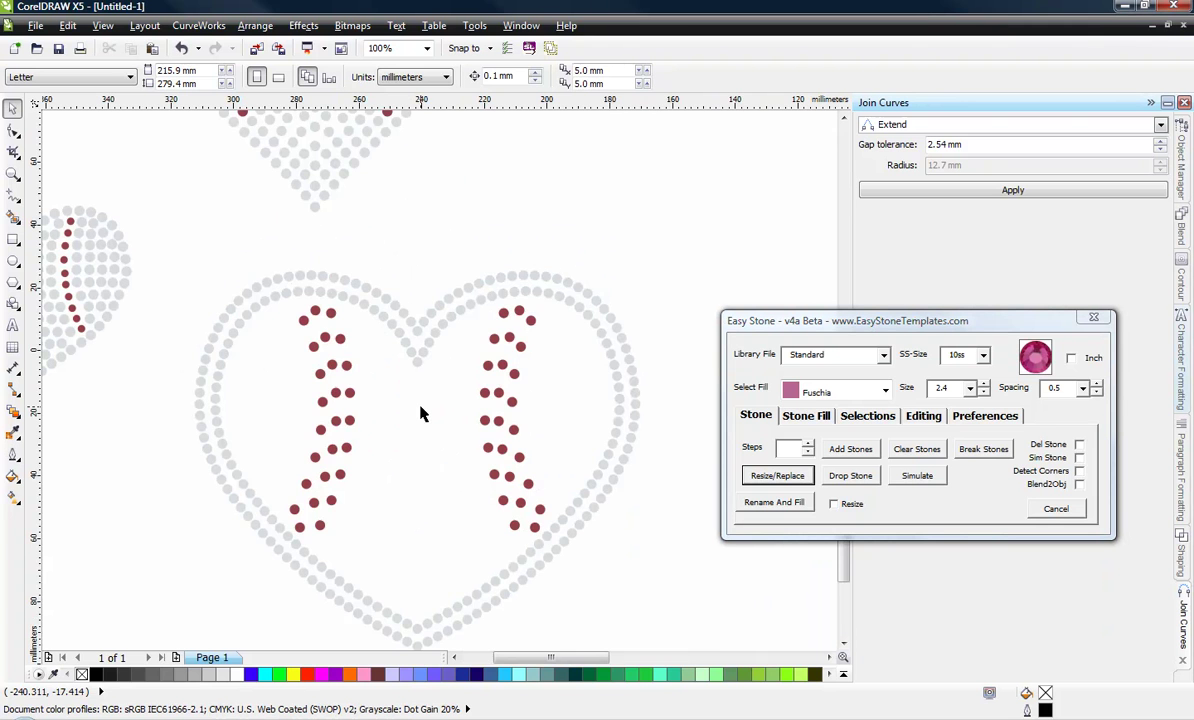
pyautogui.scroll(-1, 458, 426)
pyautogui.scroll(2, 240, 342)
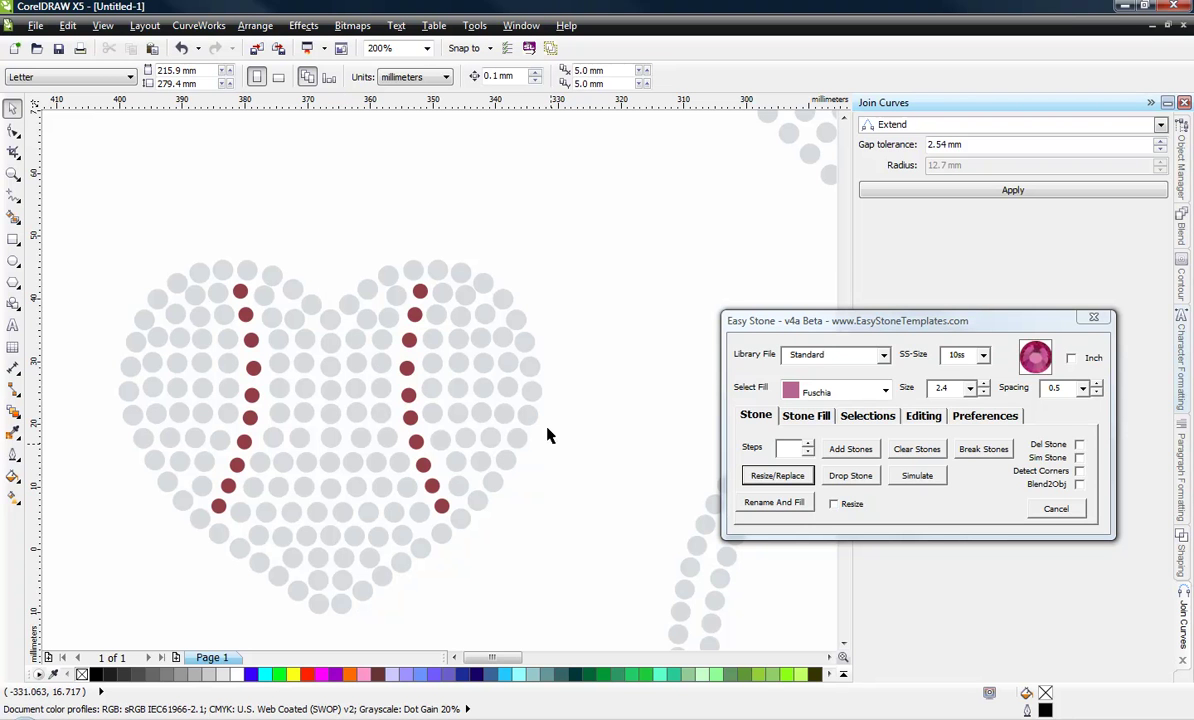
pyautogui.click(862, 416)
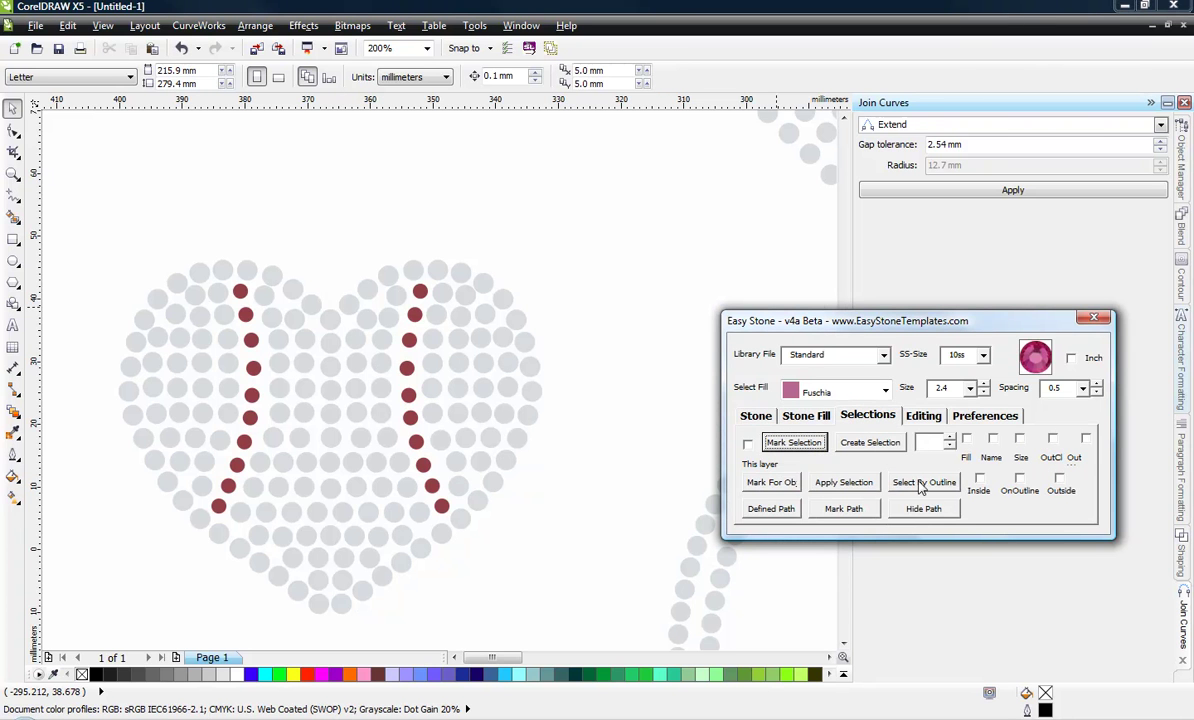
# Step: With the Pen tool, trace from the heart's bottom point up the right side and lobe to the central dip
pyautogui.click(15, 197)
pyautogui.click(17, 199)
pyautogui.click(64, 266)
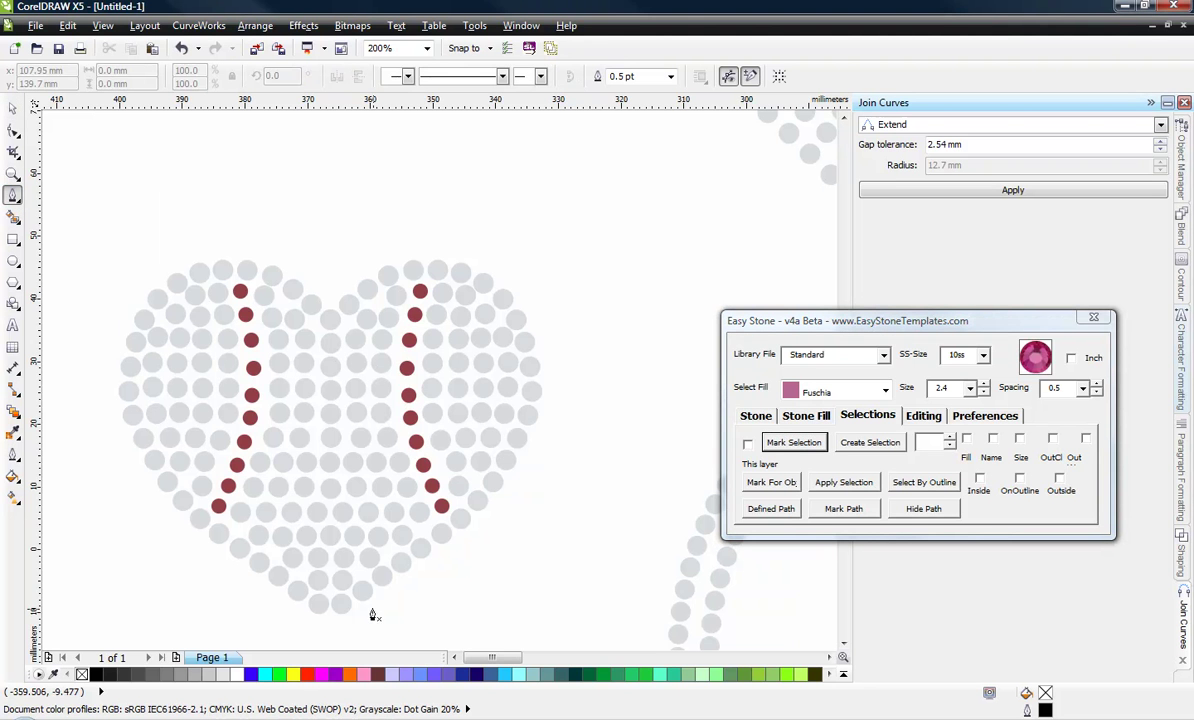
pyautogui.click(341, 602)
pyautogui.click(446, 530)
pyautogui.moveTo(492, 477); pyautogui.dragTo(527, 420)
pyautogui.click(527, 417)
pyautogui.click(527, 342)
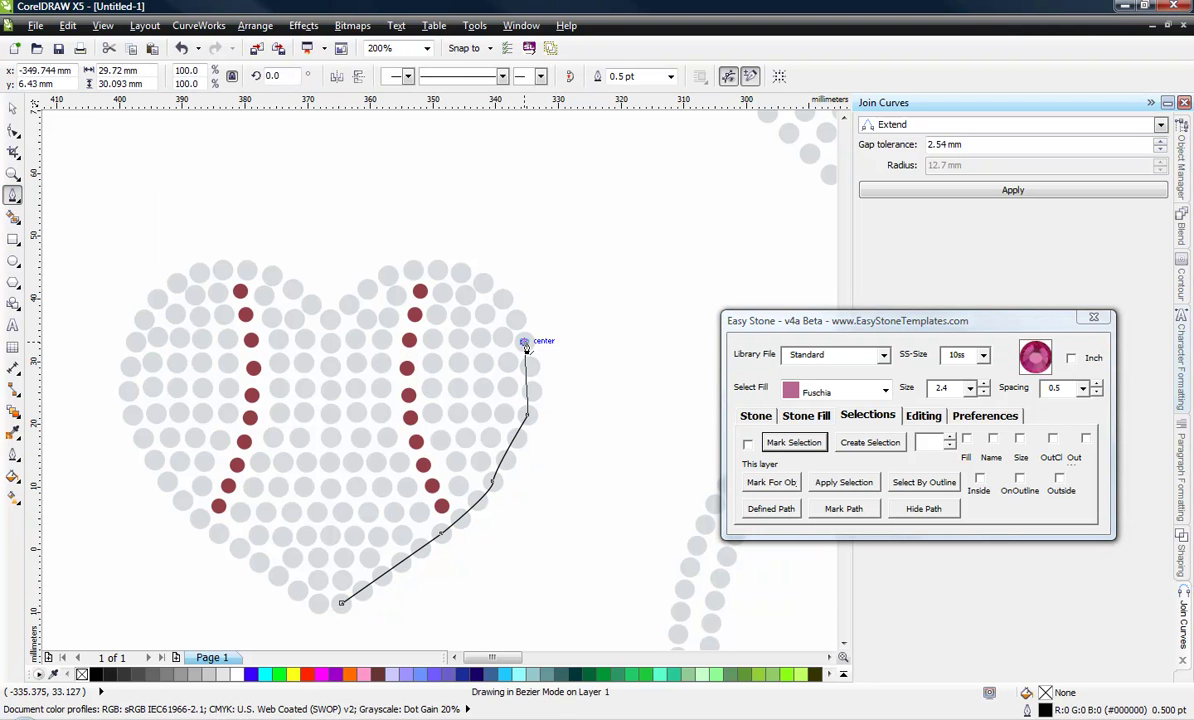
pyautogui.click(484, 285)
pyautogui.click(434, 264)
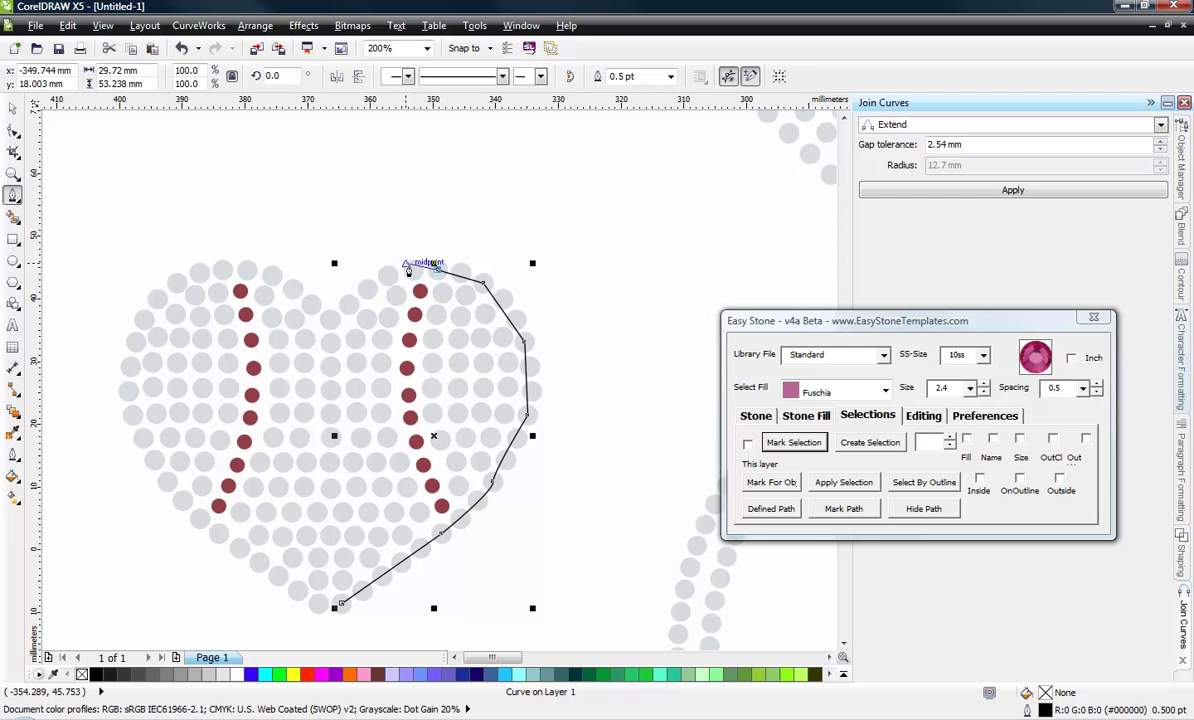
pyautogui.click(388, 274)
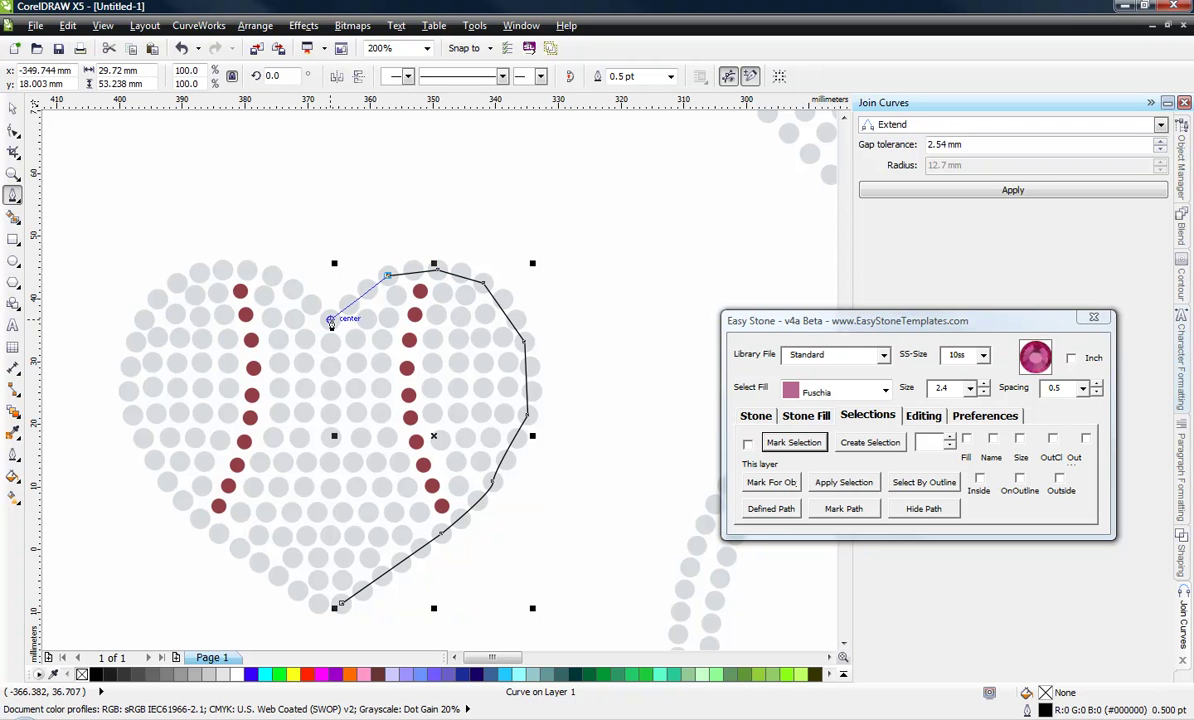
pyautogui.click(330, 318)
# Step: Continue the trace over the left lobe and down the left side, closing it at the bottom
pyautogui.click(270, 274)
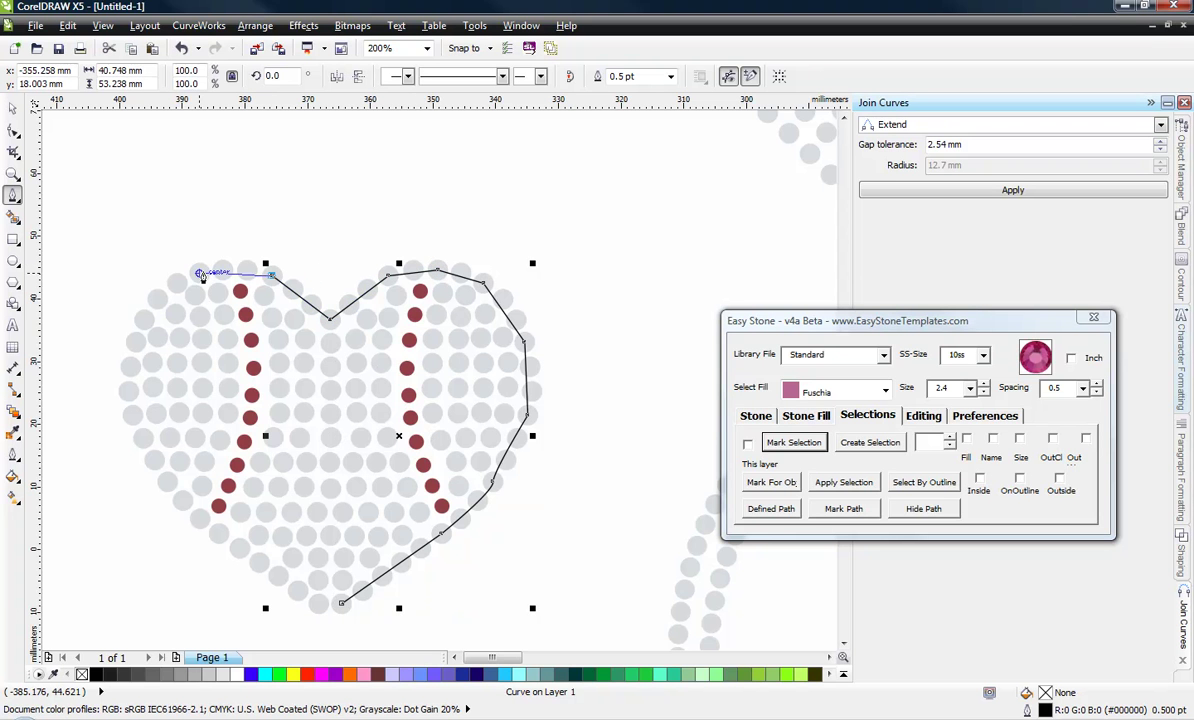
pyautogui.click(200, 275)
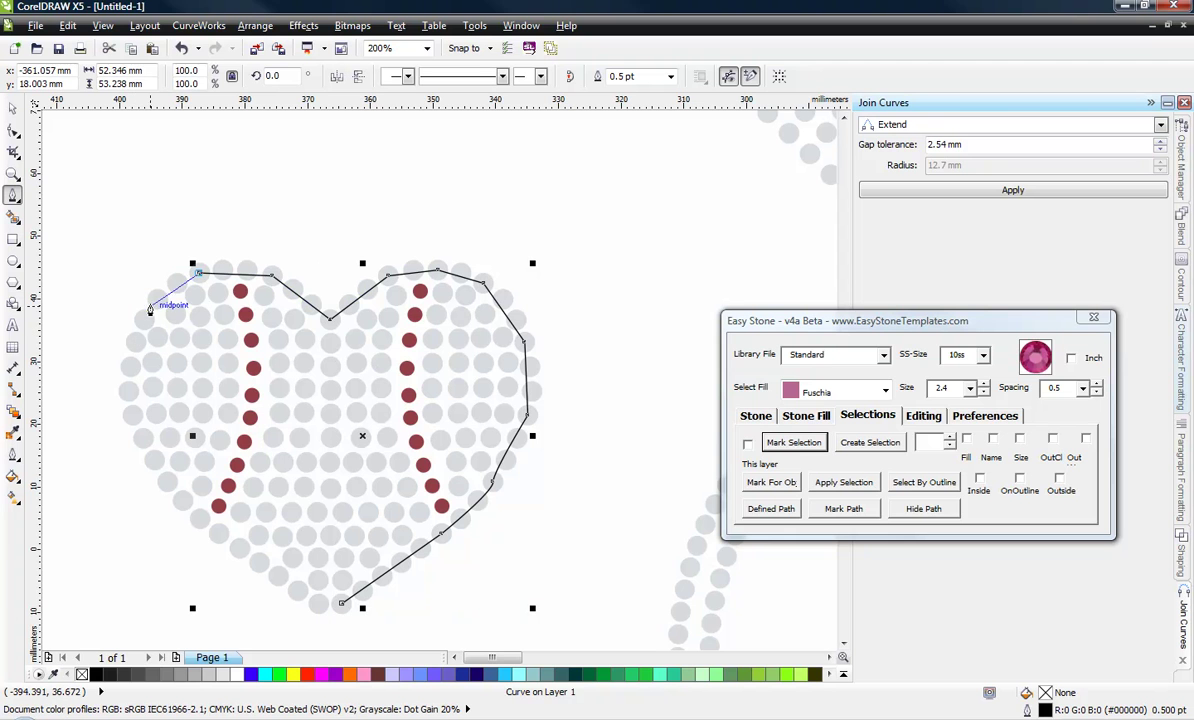
pyautogui.click(157, 298)
pyautogui.click(128, 366)
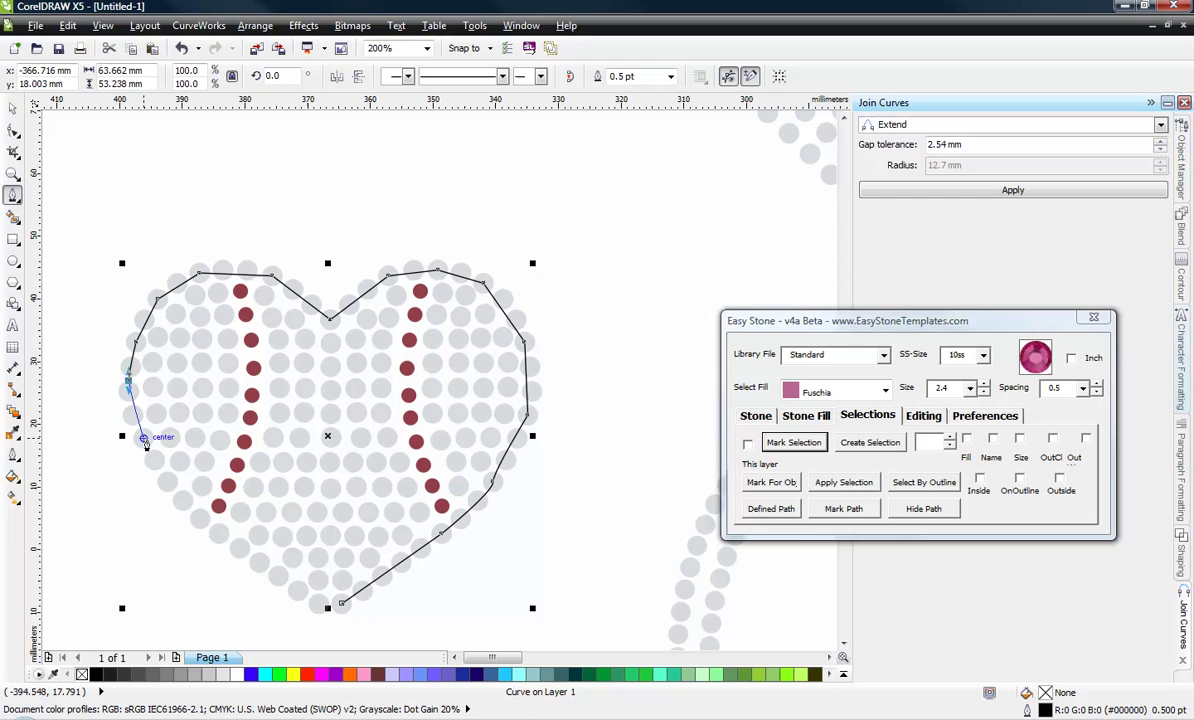
pyautogui.click(155, 460)
pyautogui.click(198, 518)
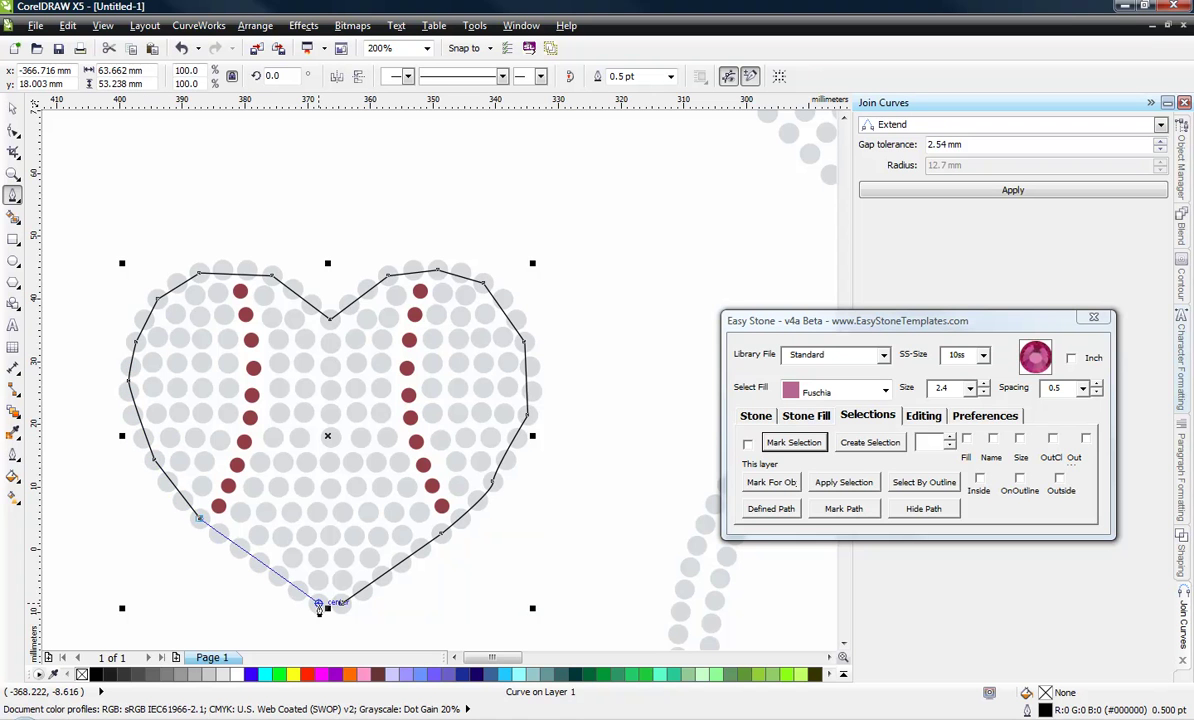
pyautogui.click(316, 603)
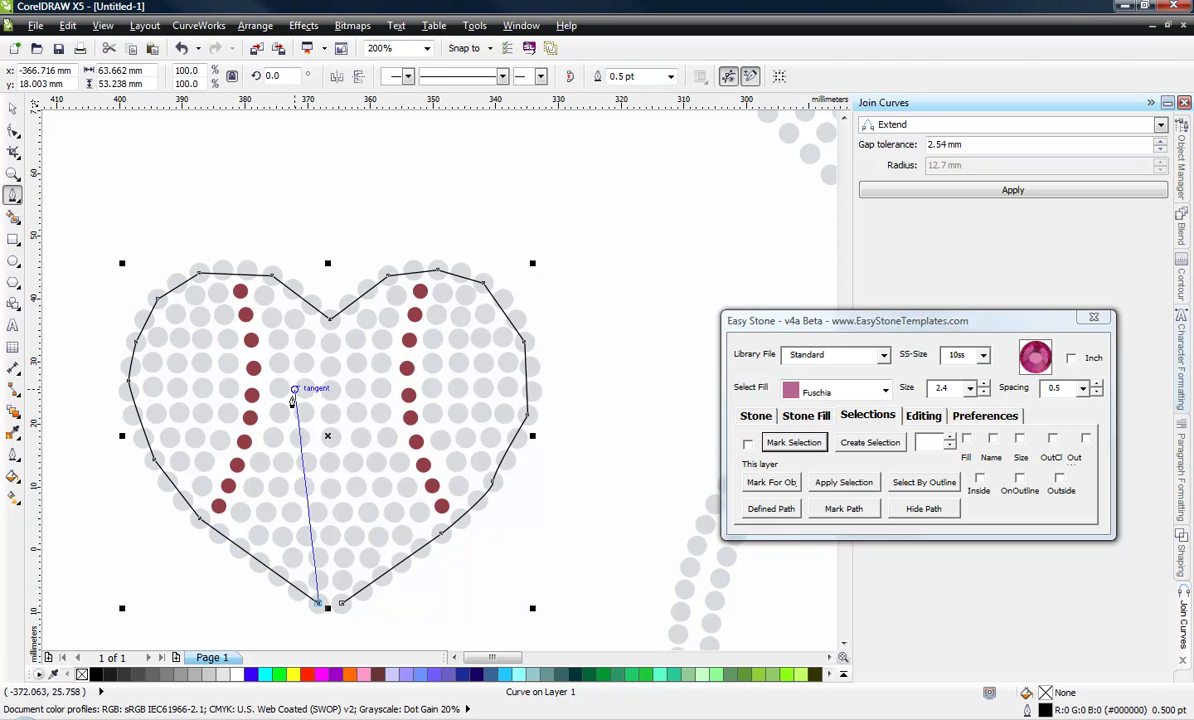
pyautogui.press('space')
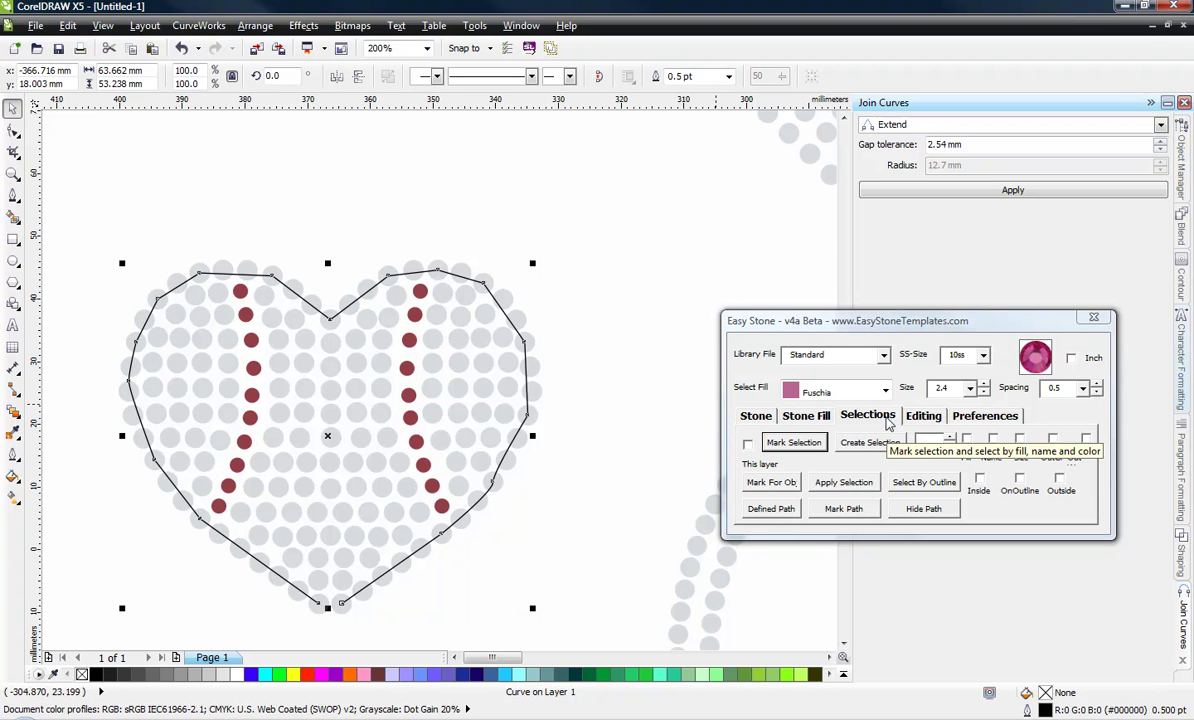
# Step: Mark the traced path and select the 69 stones lying on it, test-moving them and putting them back
pyautogui.click(783, 484)
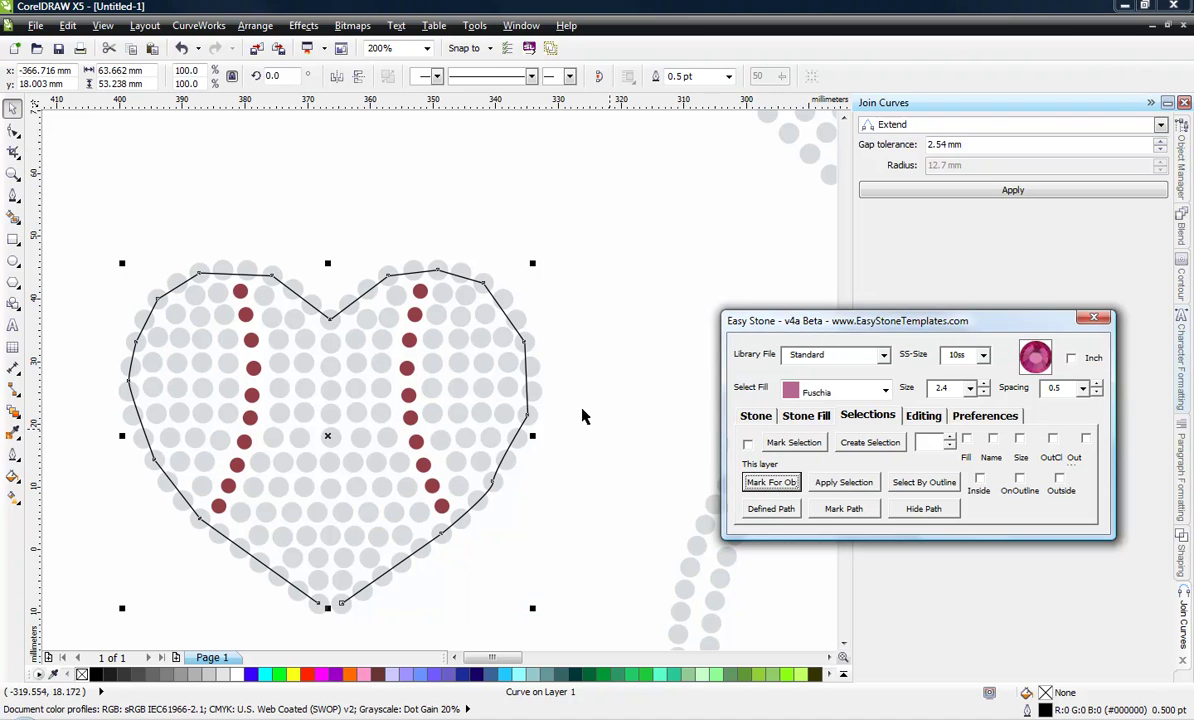
pyautogui.moveTo(549, 258); pyautogui.dragTo(104, 612)
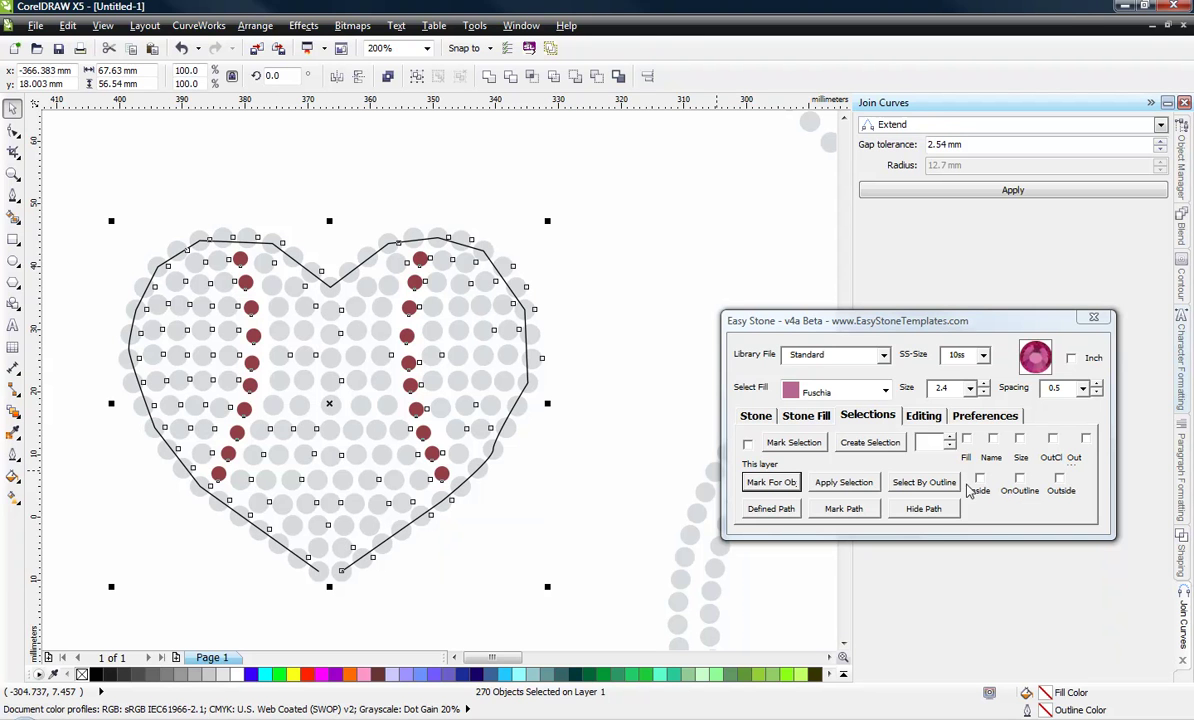
pyautogui.click(1019, 479)
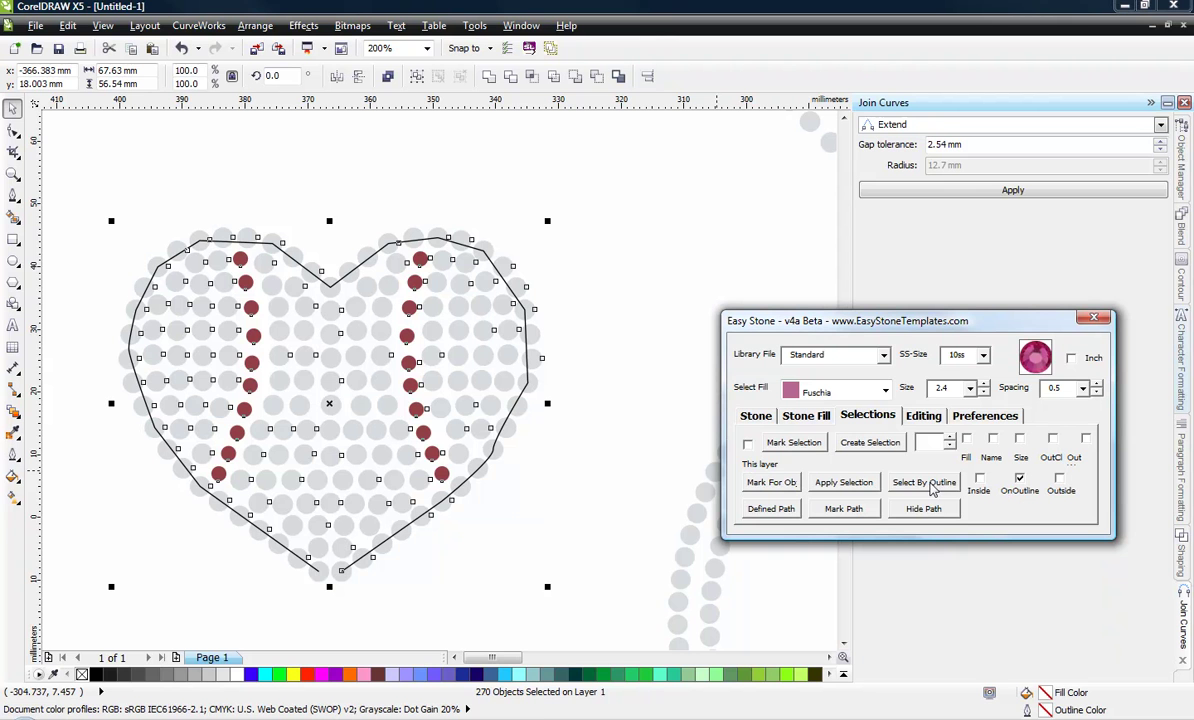
pyautogui.click(930, 484)
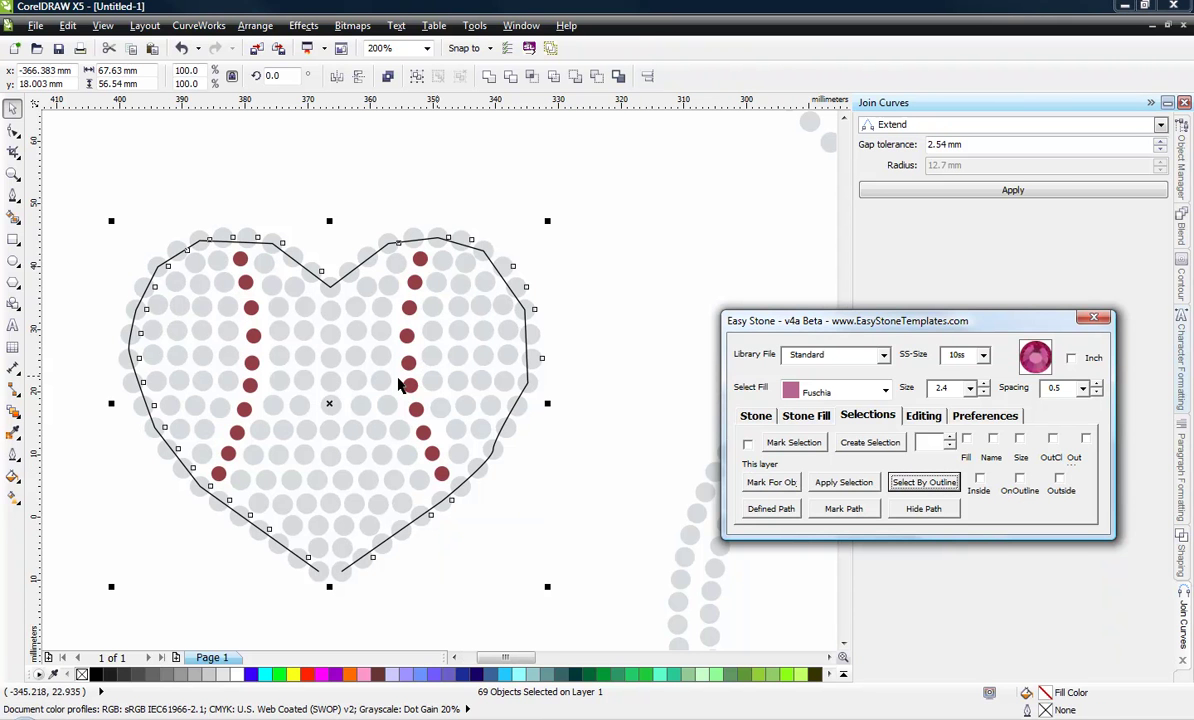
pyautogui.moveTo(329, 404); pyautogui.dragTo(418, 354)
pyautogui.scroll(-2, 472, 355)
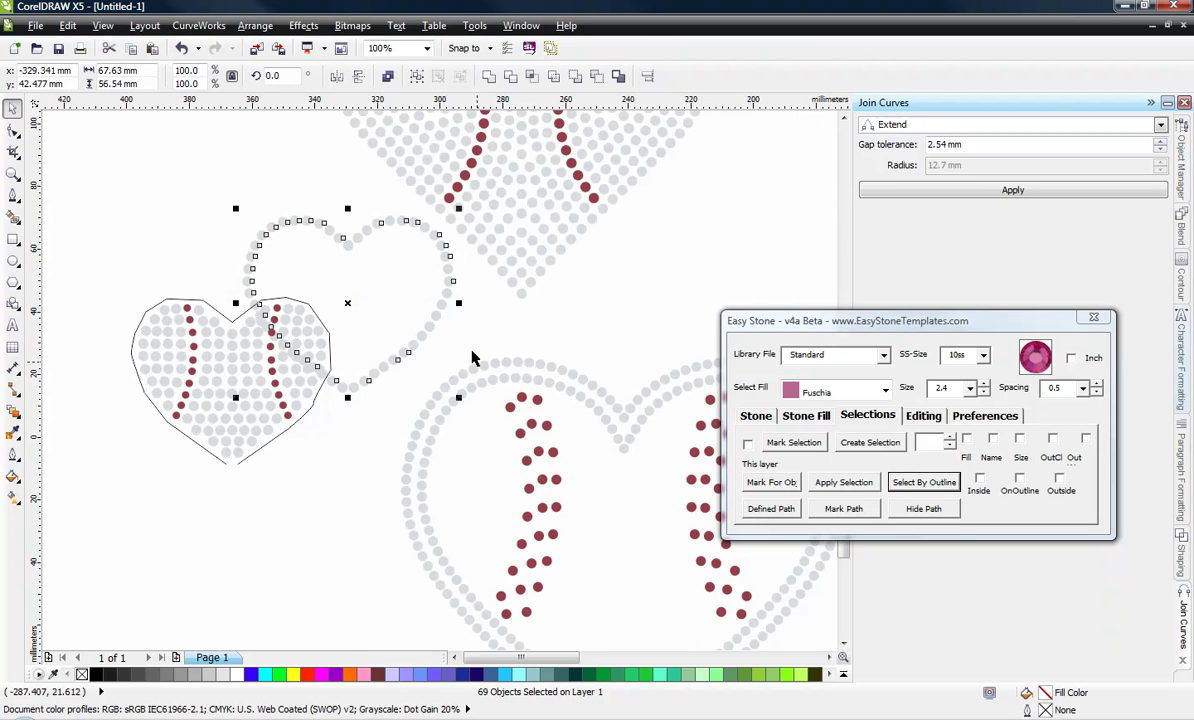
pyautogui.scroll(2, 390, 315)
pyautogui.scroll(-1, 390, 316)
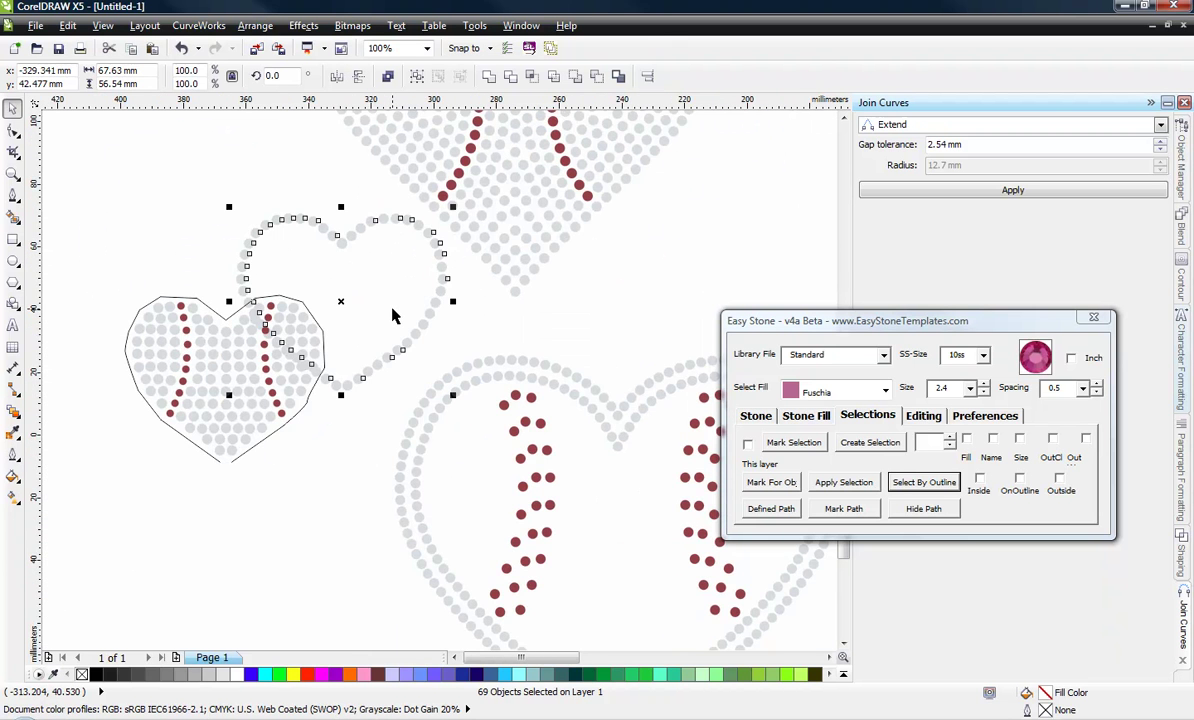
pyautogui.moveTo(392, 316); pyautogui.dragTo(277, 392)
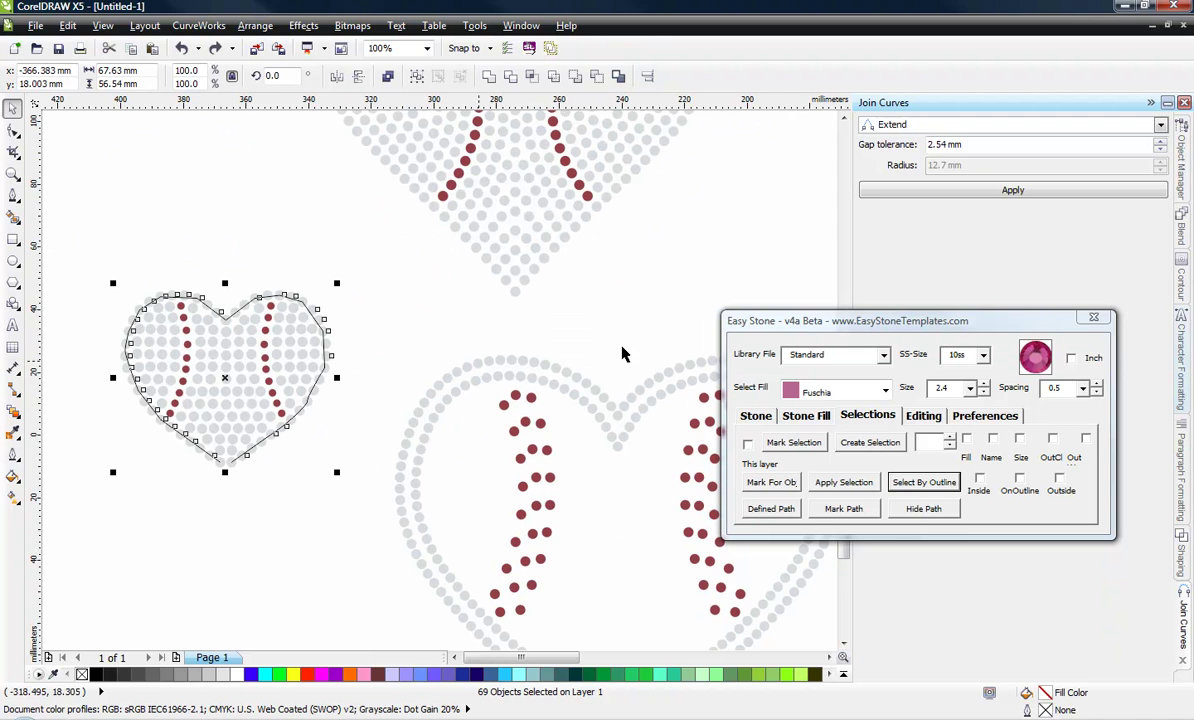
# Step: Refill the 69 selected edge stones with Light Siam
pyautogui.click(753, 416)
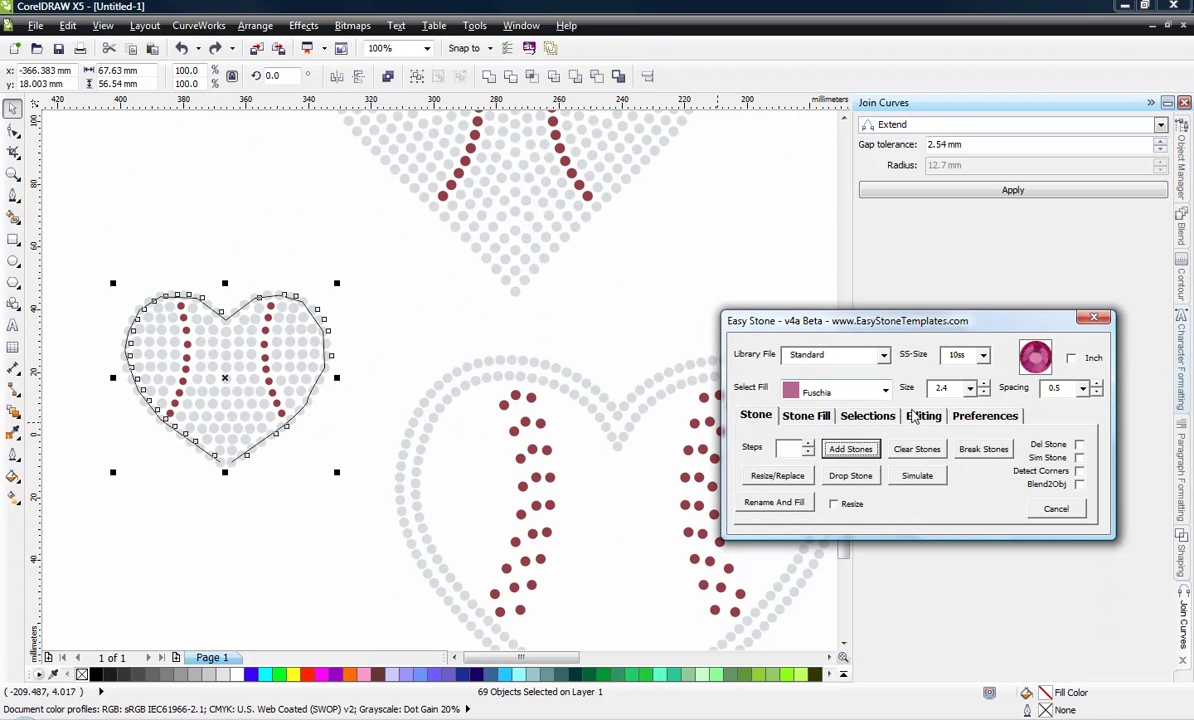
pyautogui.click(885, 391)
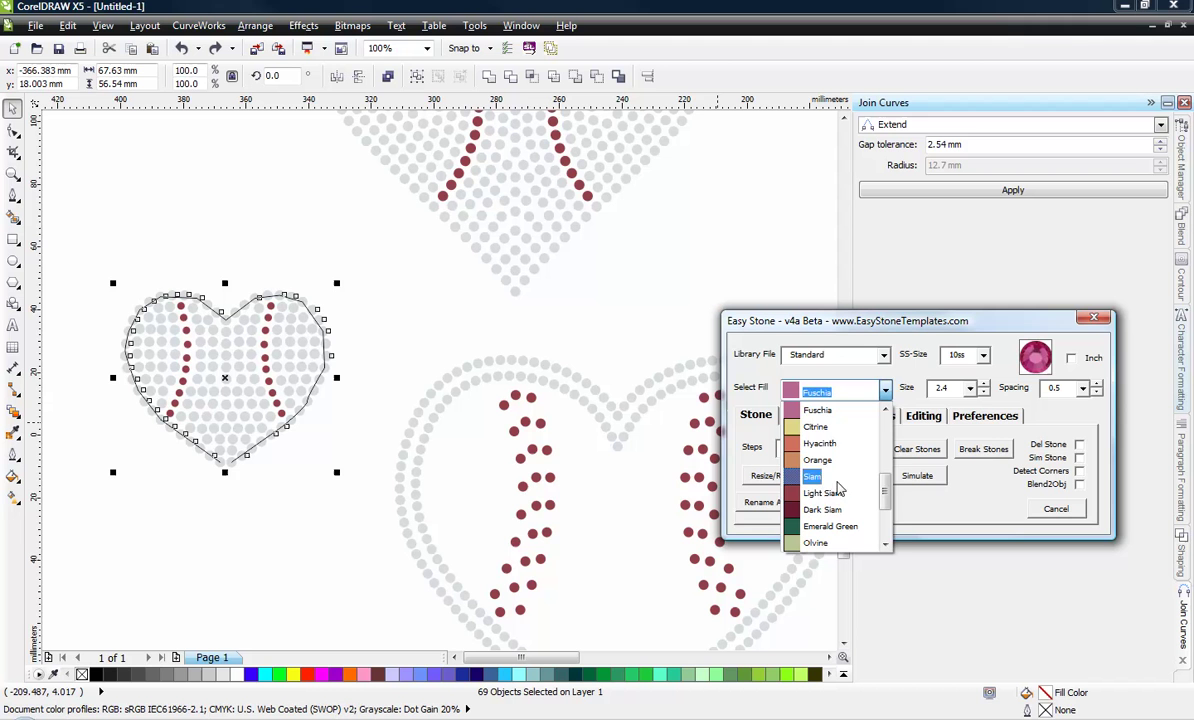
pyautogui.click(836, 494)
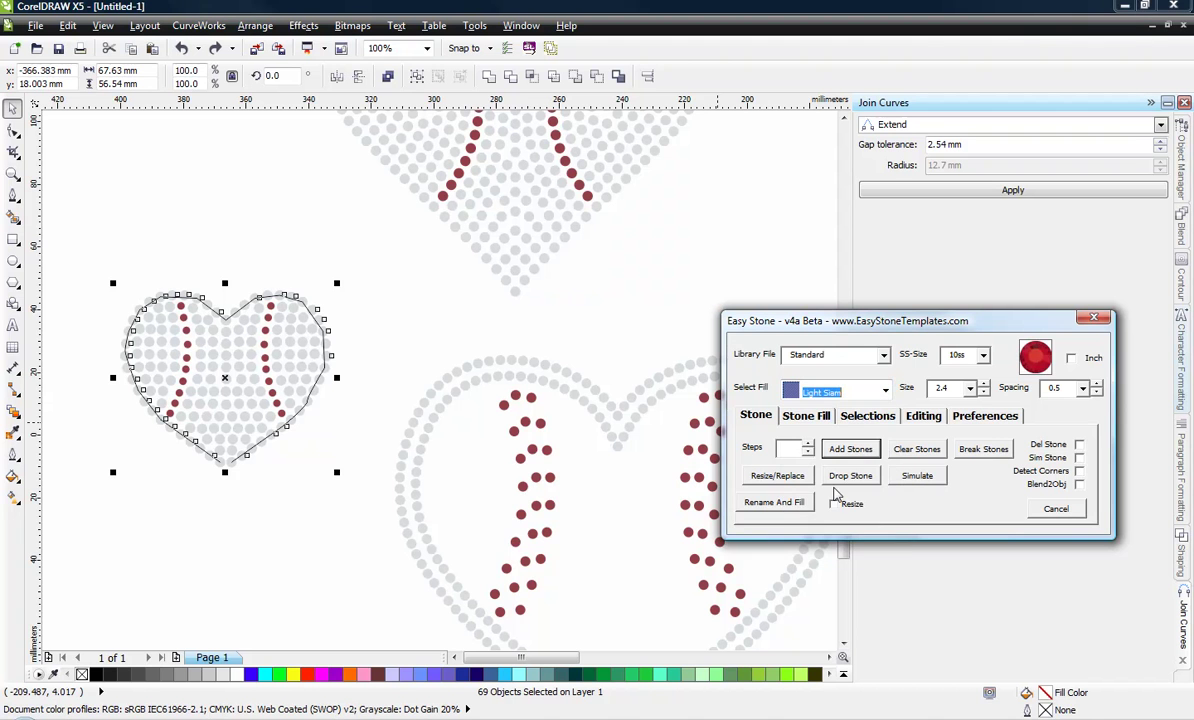
pyautogui.click(778, 503)
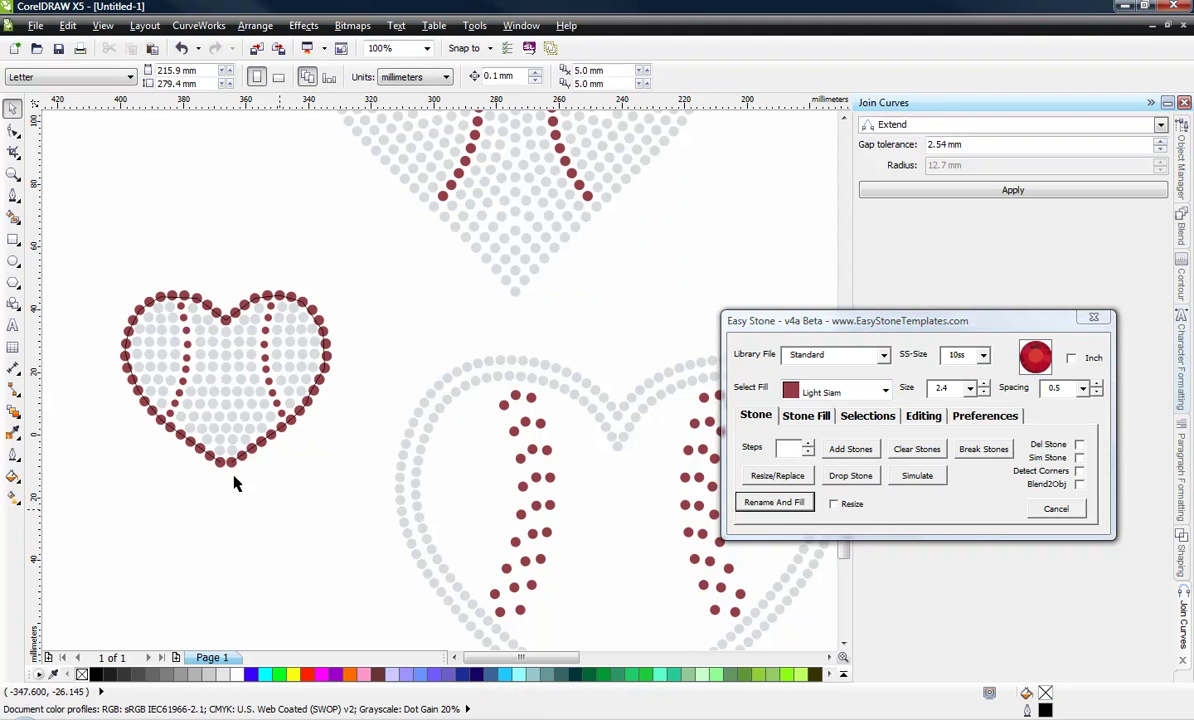
pyautogui.scroll(4, 141, 426)
pyautogui.scroll(-2, 145, 433)
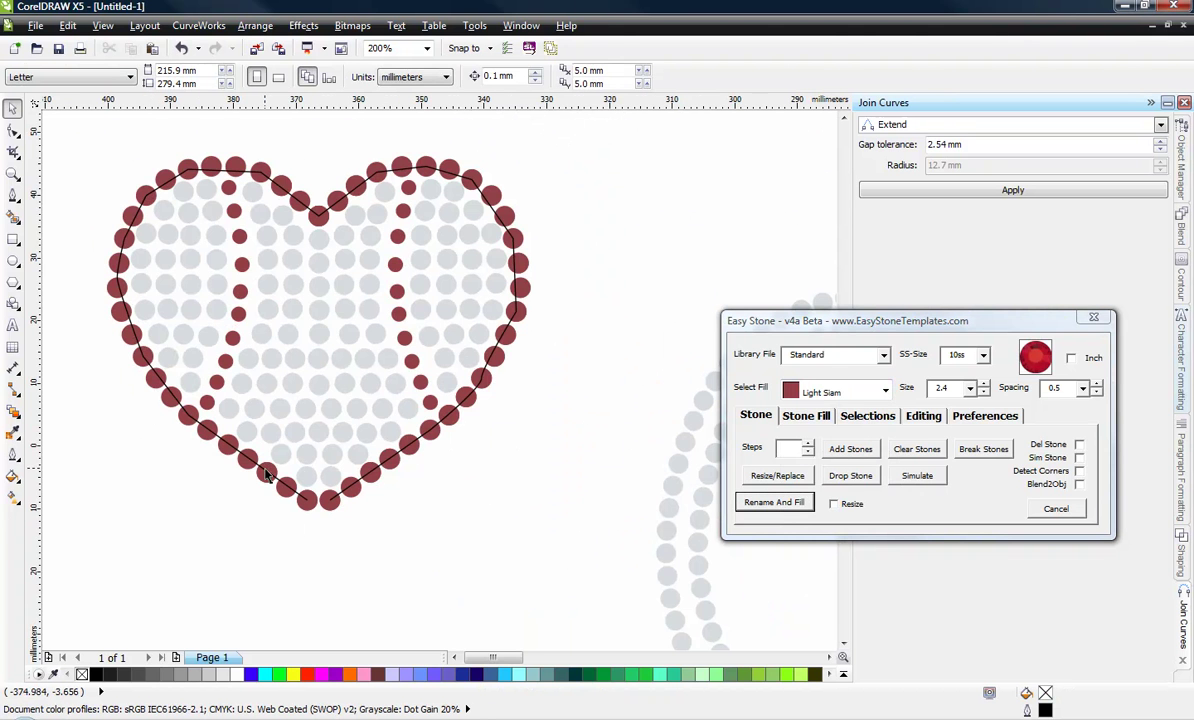
pyautogui.scroll(2, 250, 447)
pyautogui.scroll(2, 250, 475)
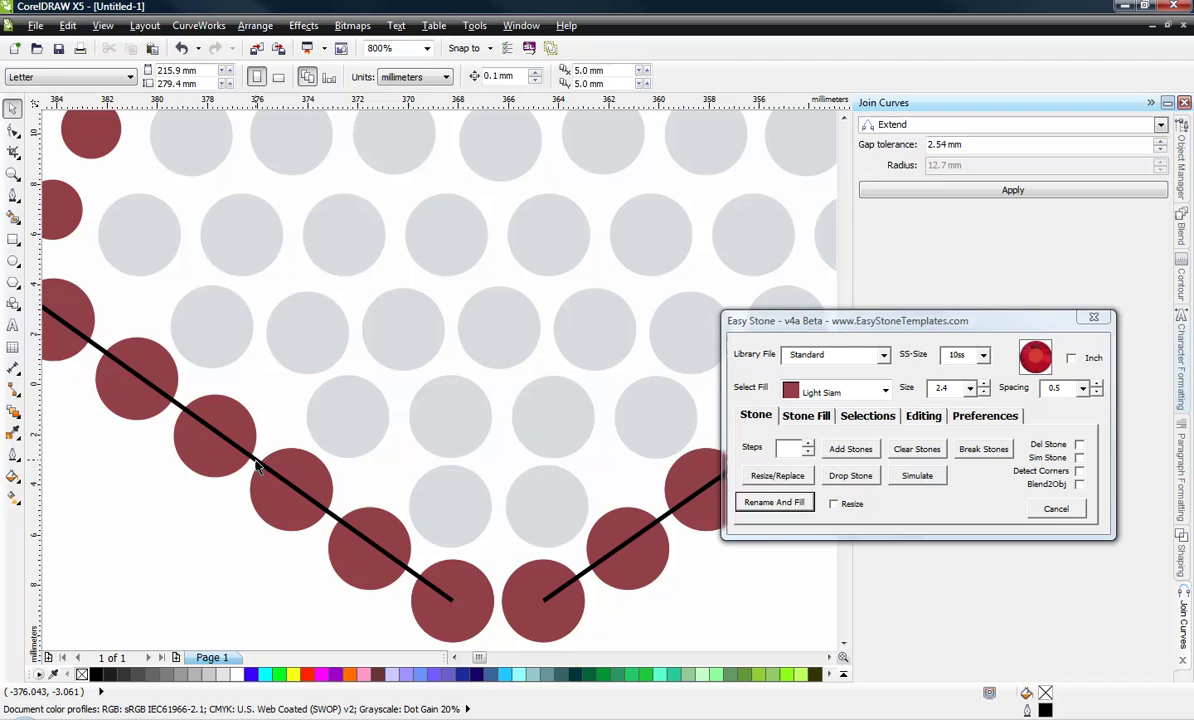
# Step: Delete the black tracing line and move the Easy Stone window off the heart
pyautogui.click(255, 460)
pyautogui.press('Delete')
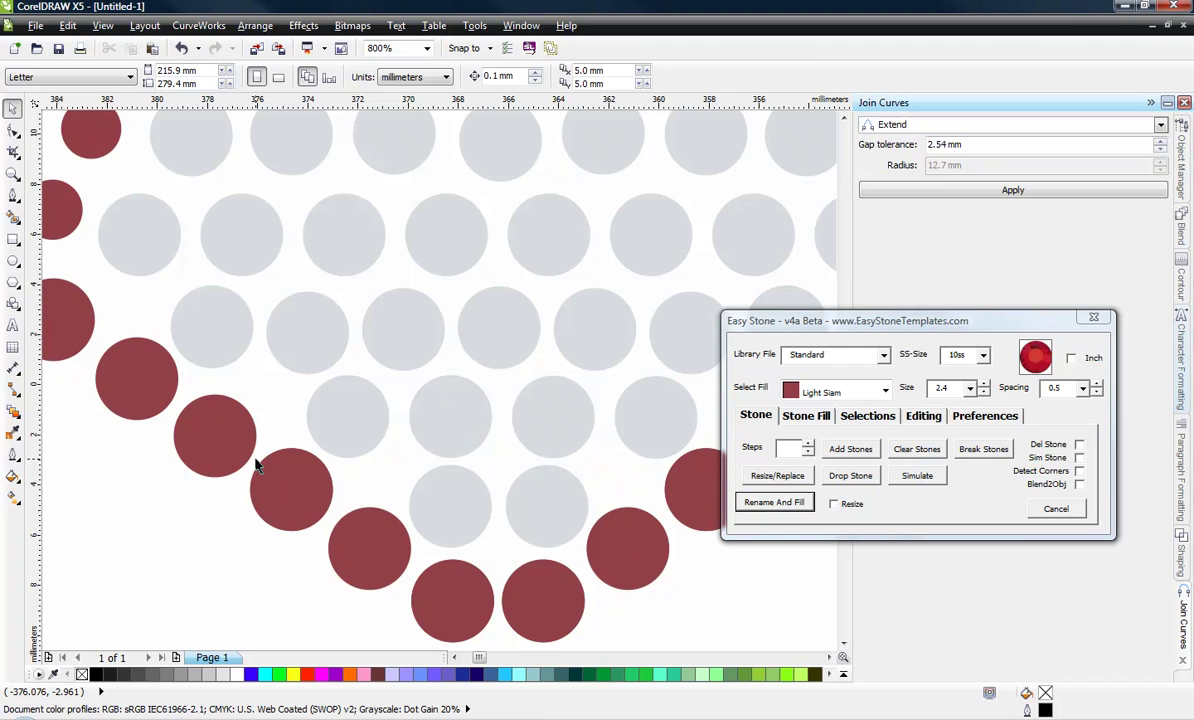
pyautogui.scroll(-6, 255, 465)
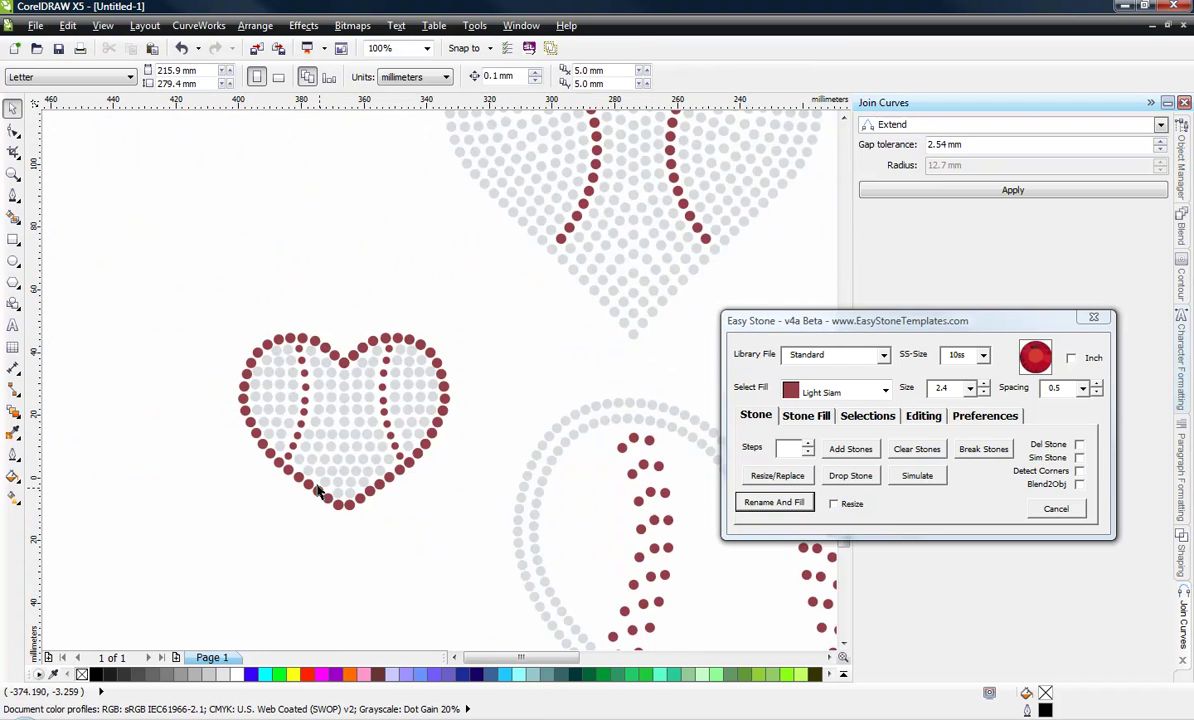
pyautogui.scroll(2, 313, 477)
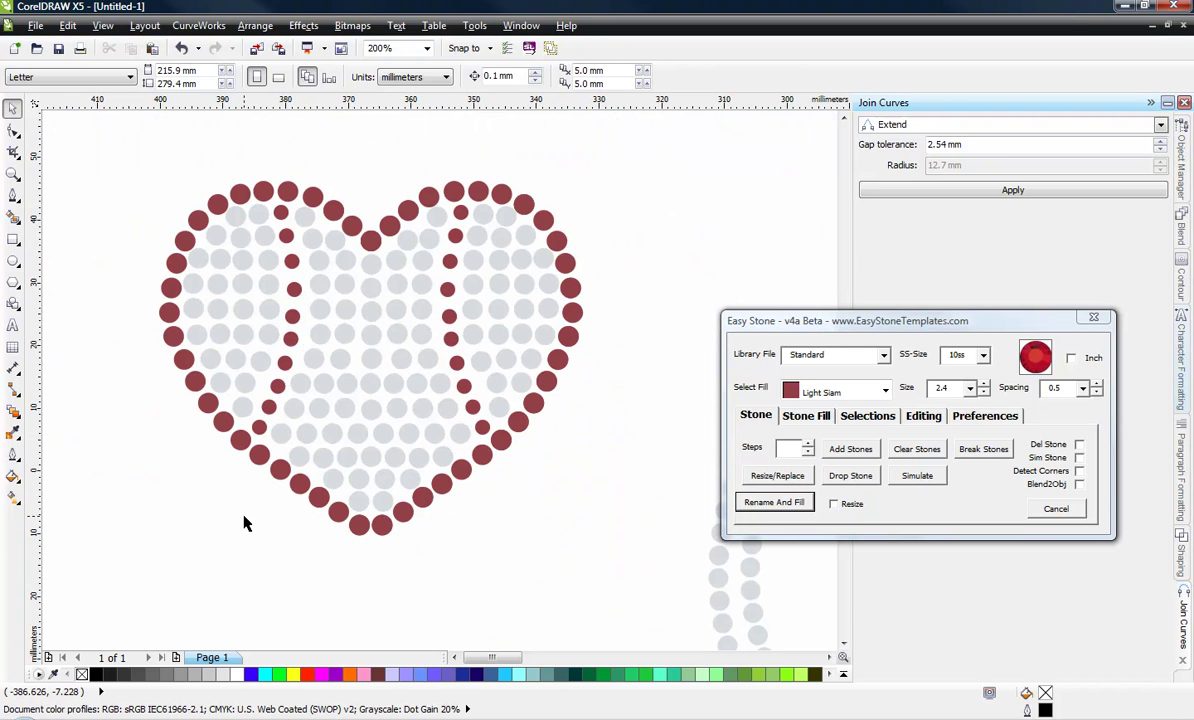
pyautogui.moveTo(835, 321); pyautogui.dragTo(862, 408)
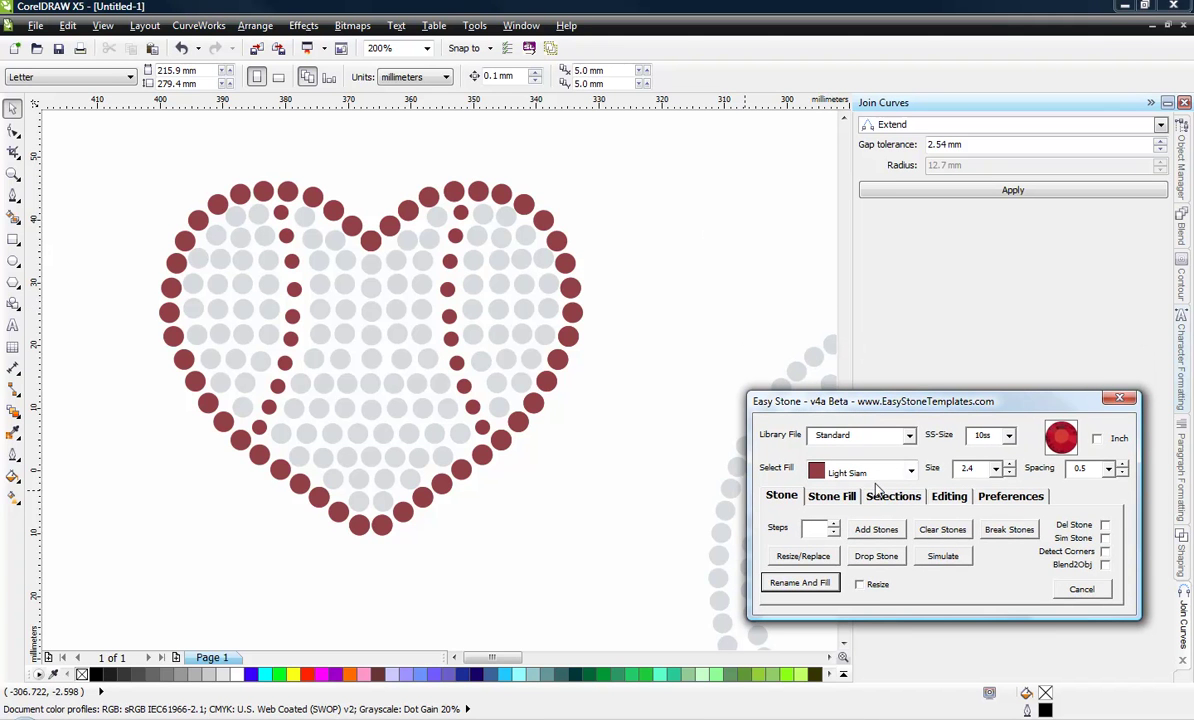